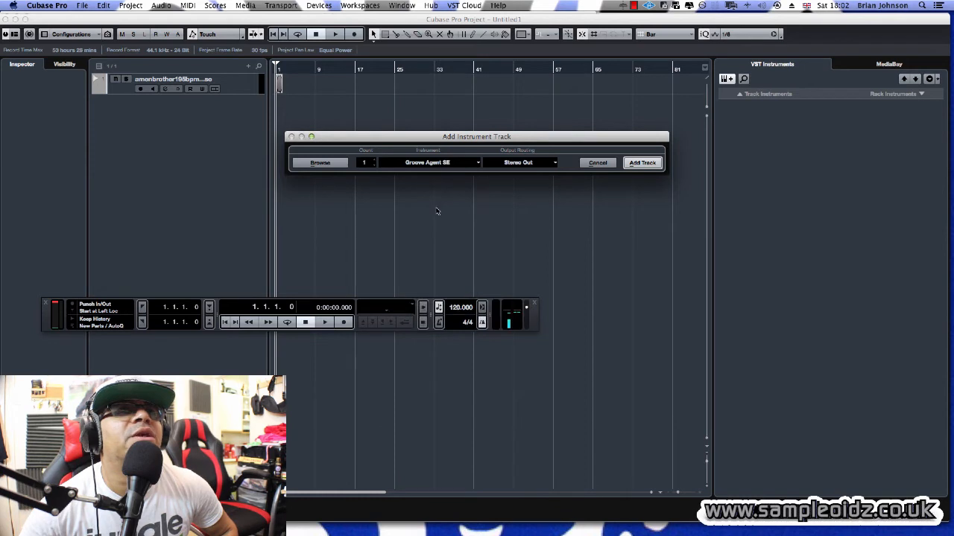
Add one Groove Agent SE instrument track routed to Stereo Out and move its plug-in window clear of the track list.
left_click(637, 164)
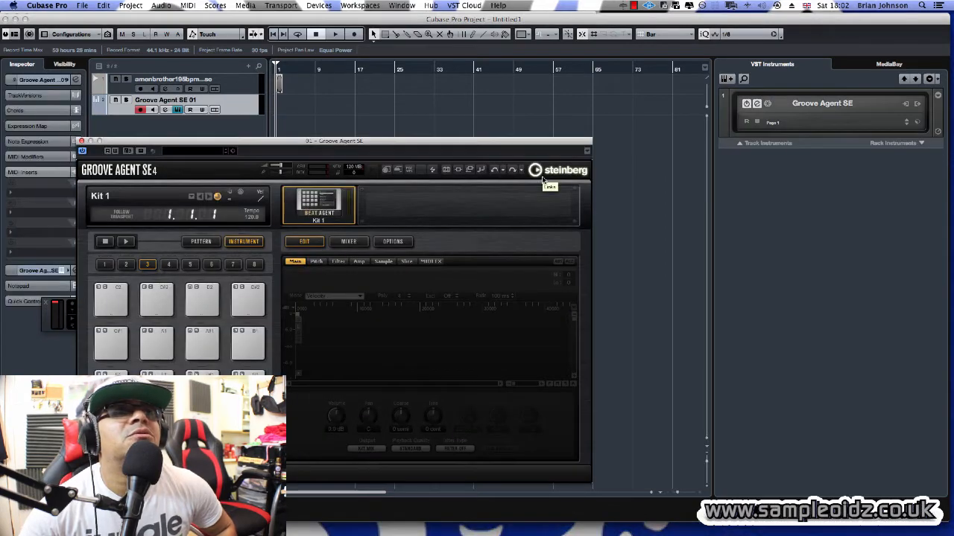
left_click_drag(353, 140, 544, 79)
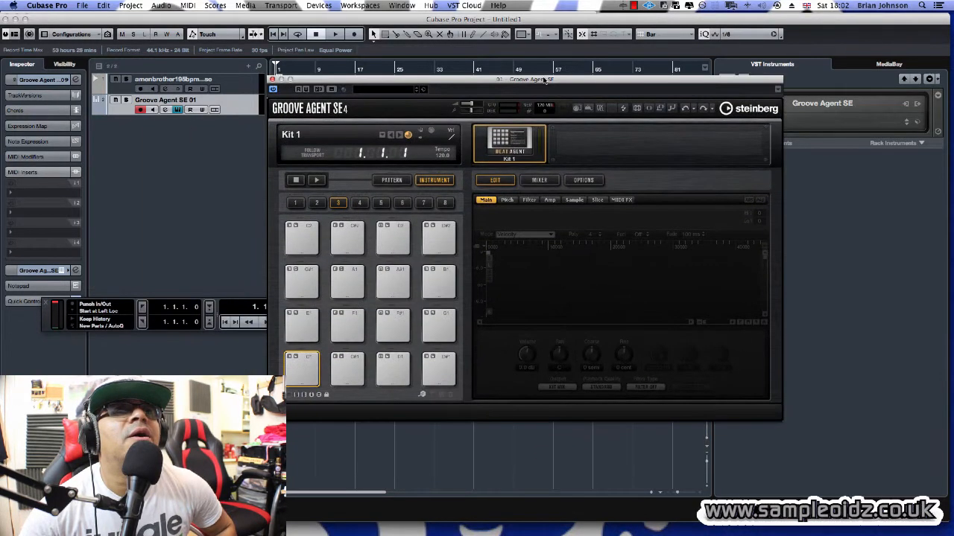
left_click_drag(484, 80, 598, 117)
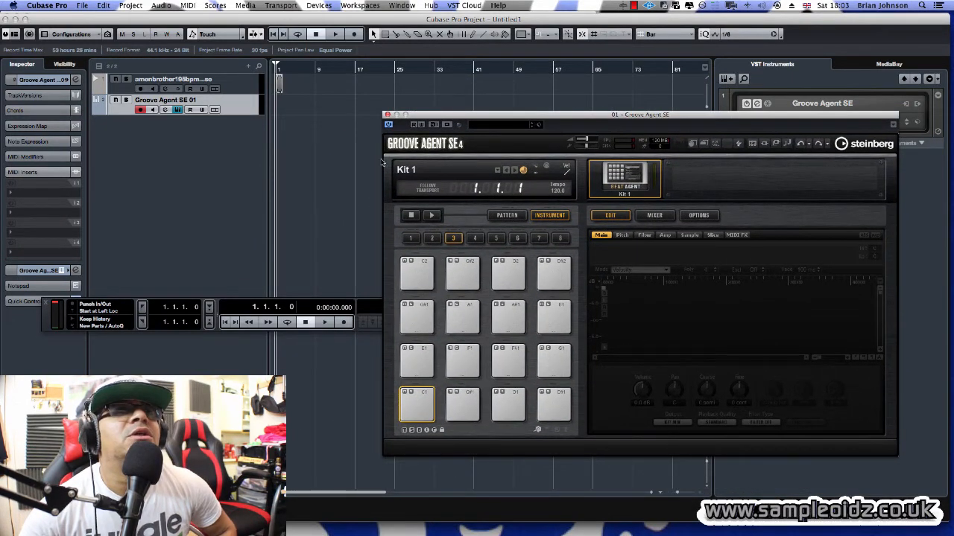
Open the Mini Browser and place its window beside the Groove Agent SE pads.
left_click(317, 5)
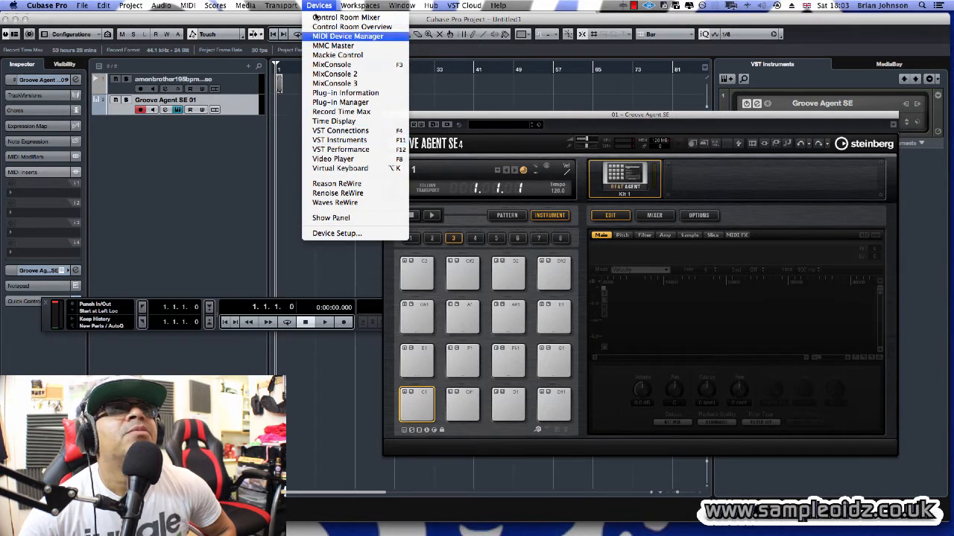
mouse_move(280, 5)
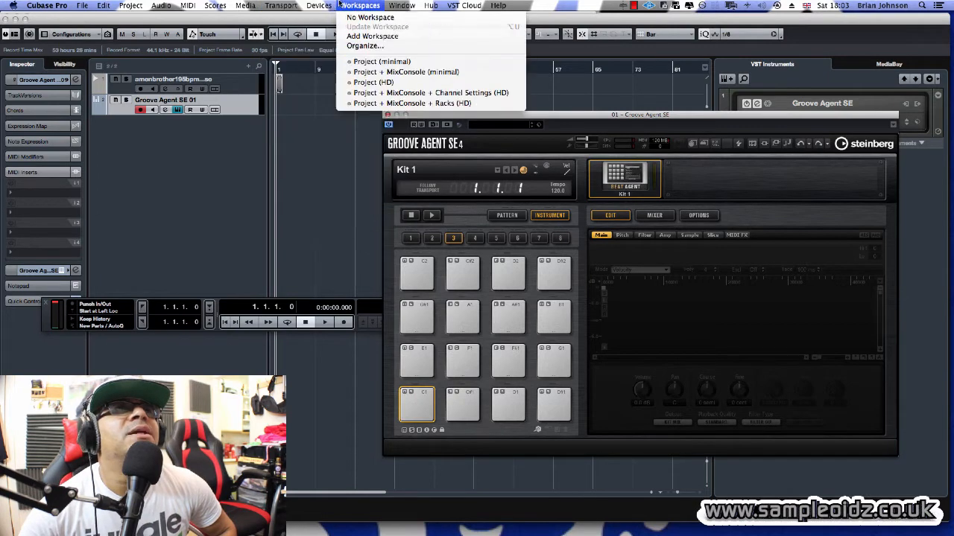
mouse_move(318, 5)
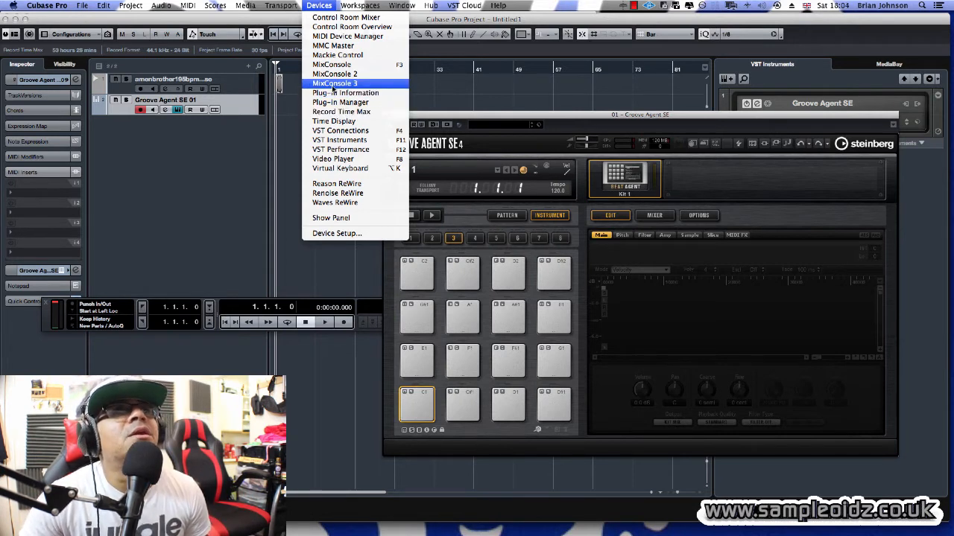
left_click(475, 118)
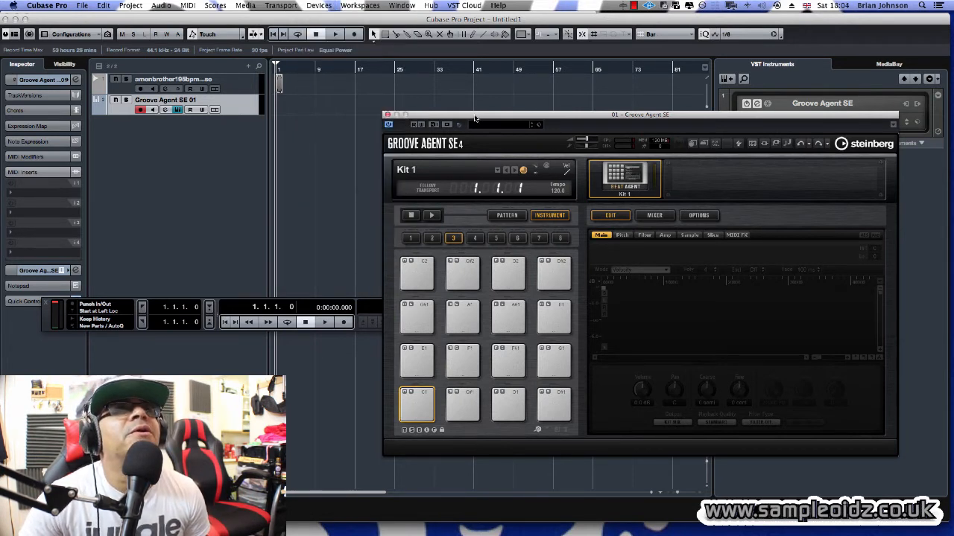
left_click(332, 5)
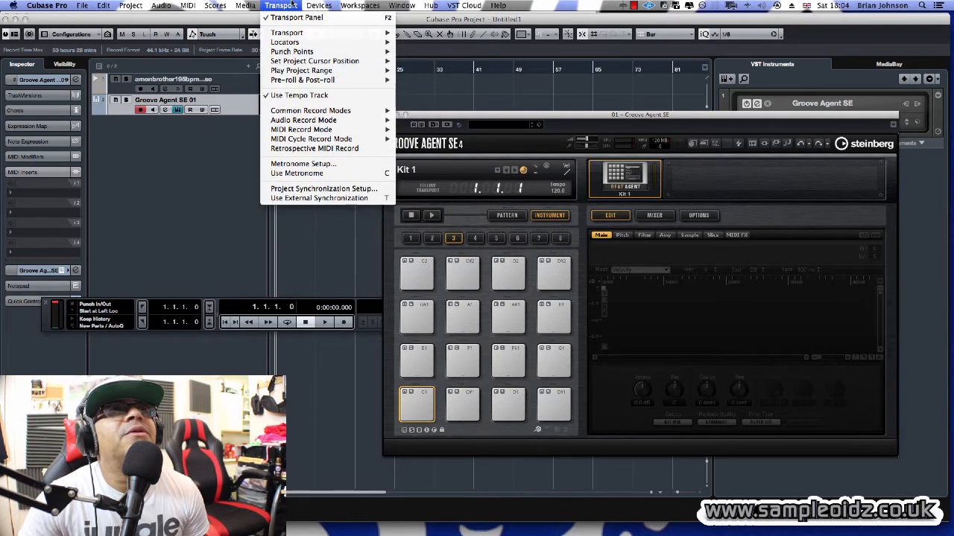
left_click(271, 68)
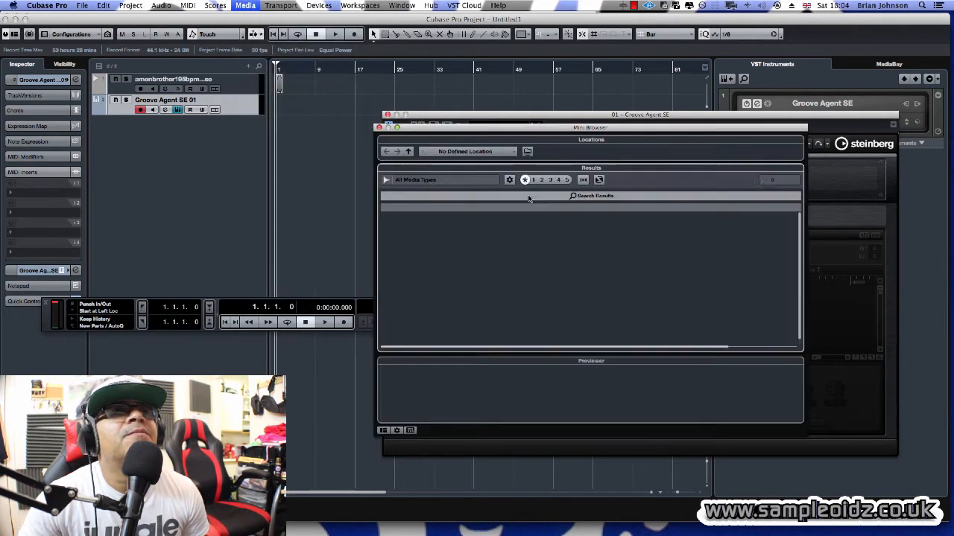
left_click_drag(438, 134, 89, 112)
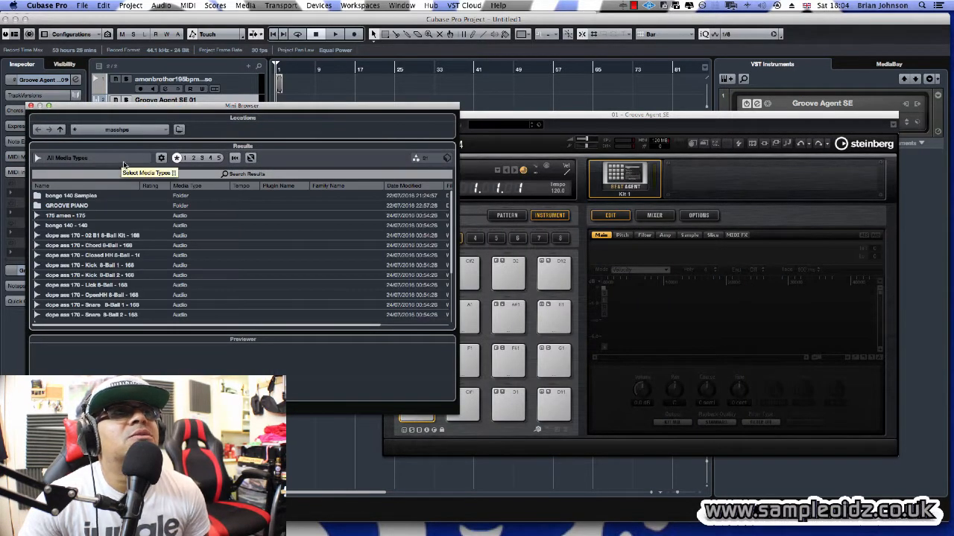
Set the browse location to Local Hard Disks and open the ++BREAKS folder inside Sound Library New.
left_click(117, 131)
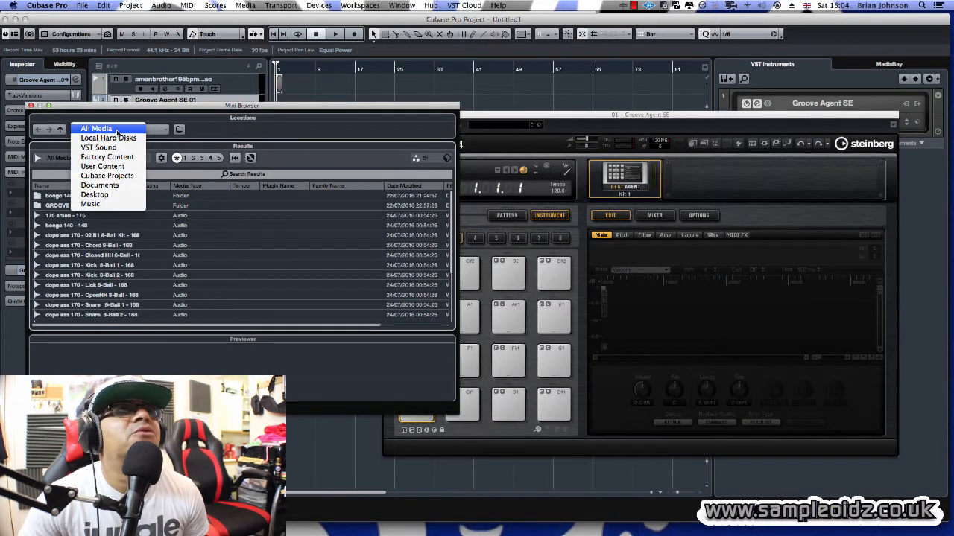
left_click(117, 130)
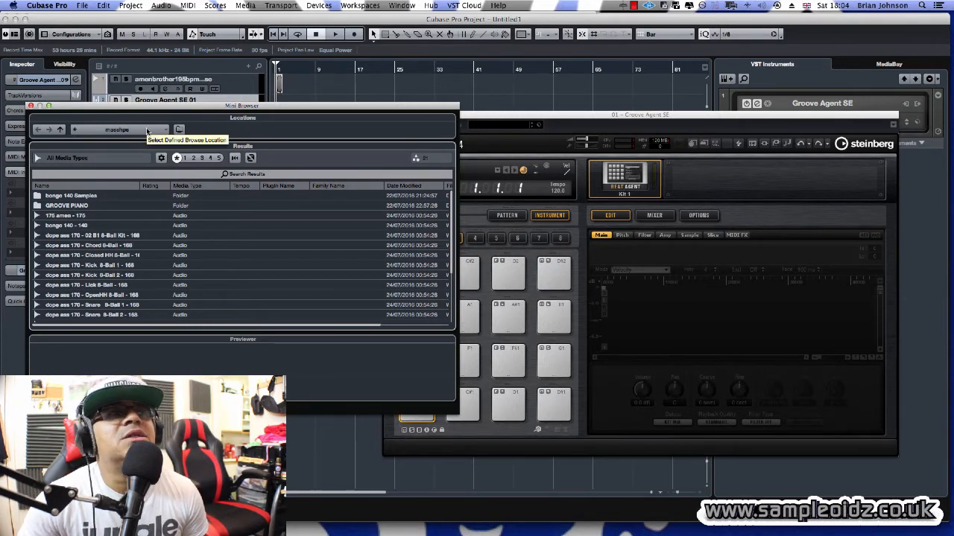
left_click(138, 132)
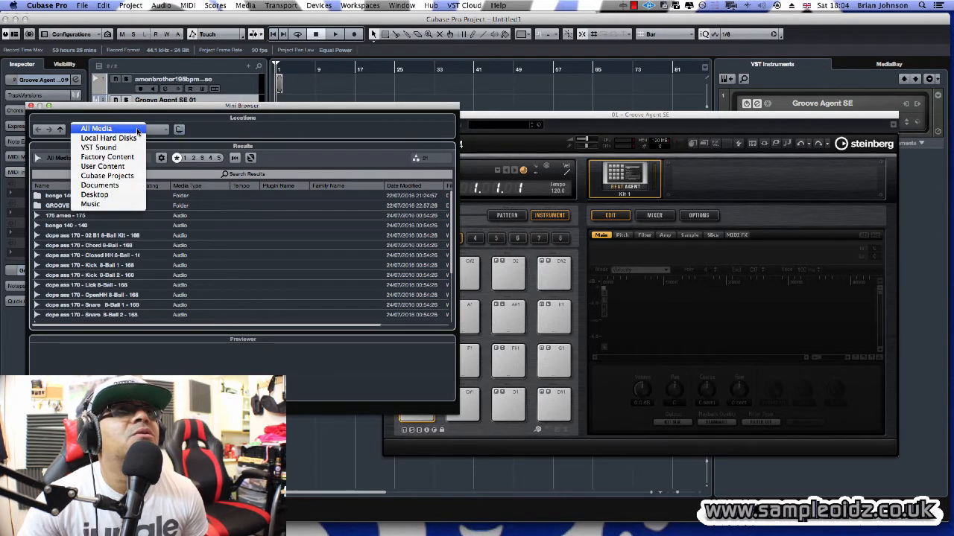
left_click(120, 141)
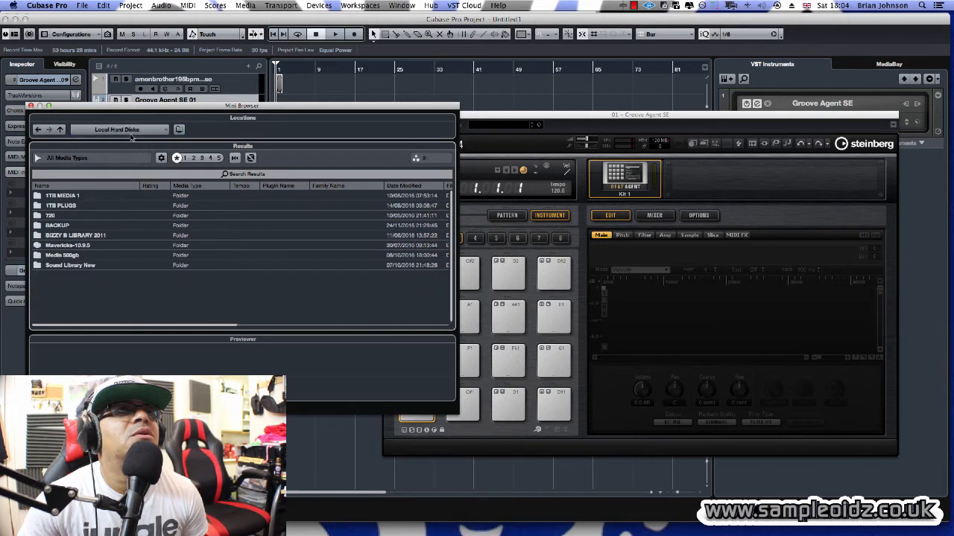
double_click(76, 267)
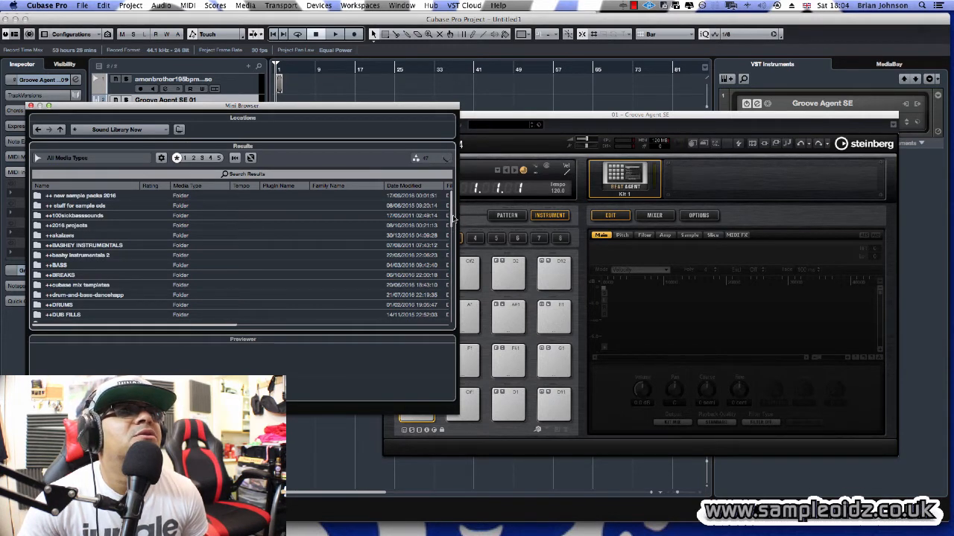
left_click(80, 276)
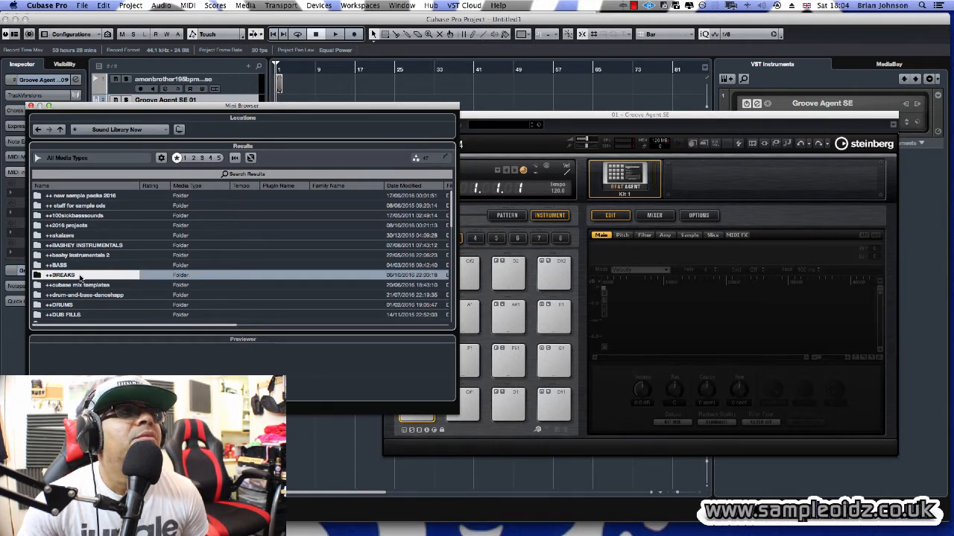
double_click(91, 276)
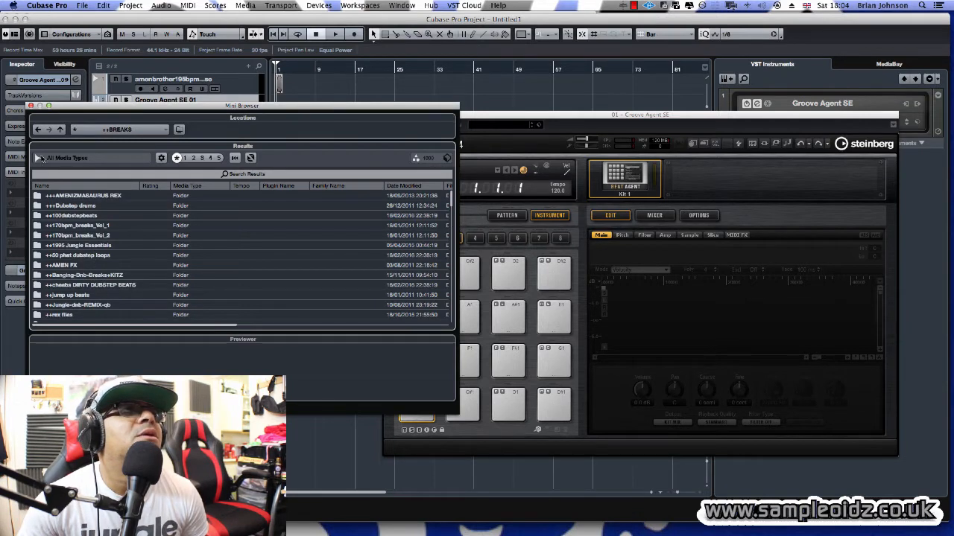
Go back up to Sound Library New, look through its folders, and reopen ++BREAKS.
left_click(60, 130)
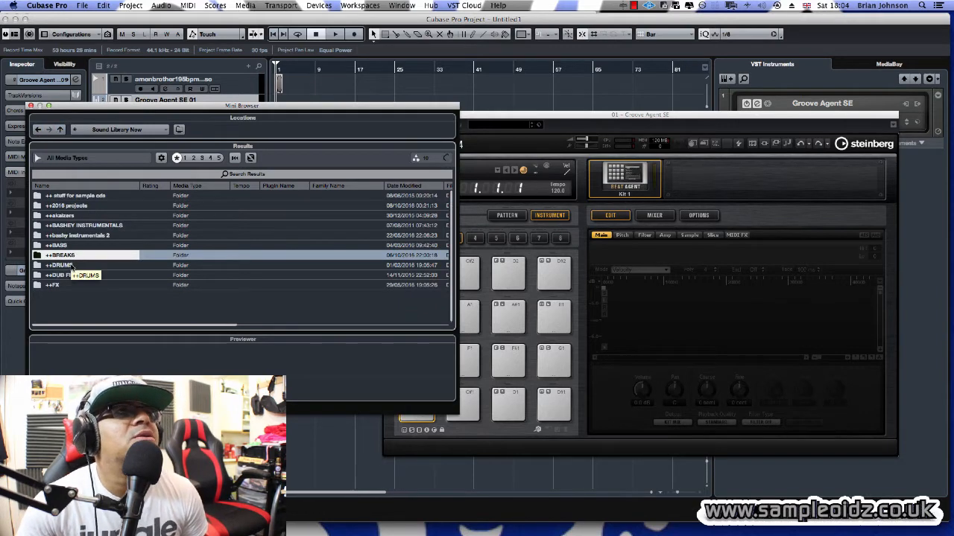
left_click(71, 267)
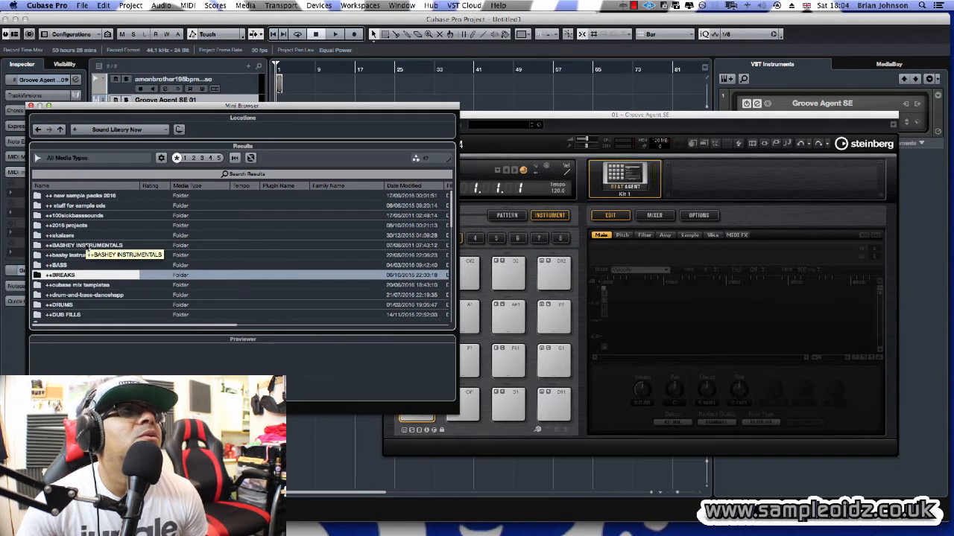
scroll(87, 249, "down", 2)
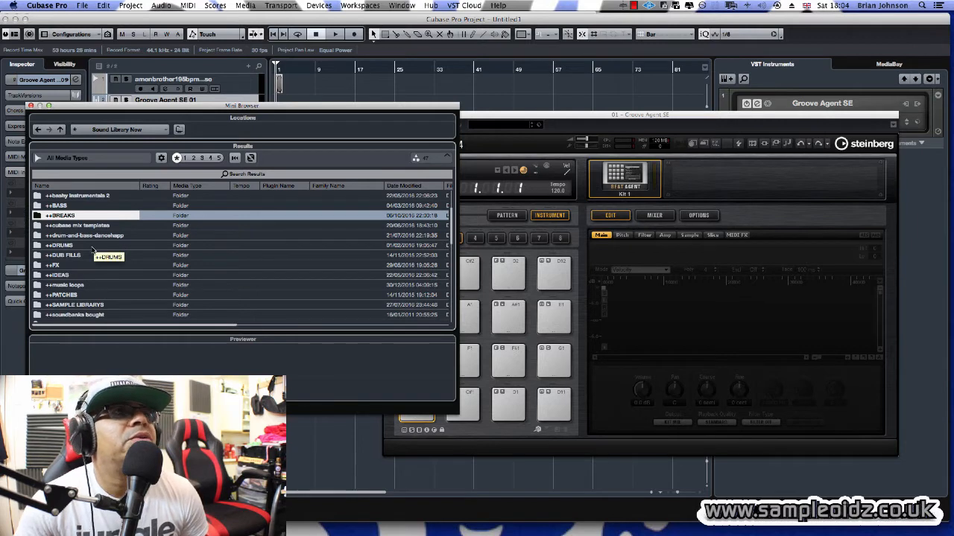
scroll(93, 249, "down", 4)
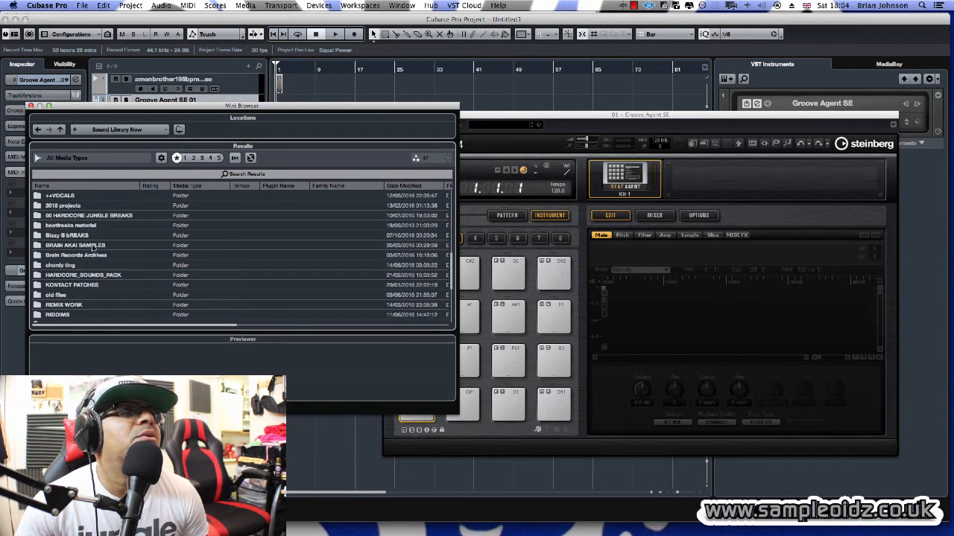
scroll(92, 248, "up", 5)
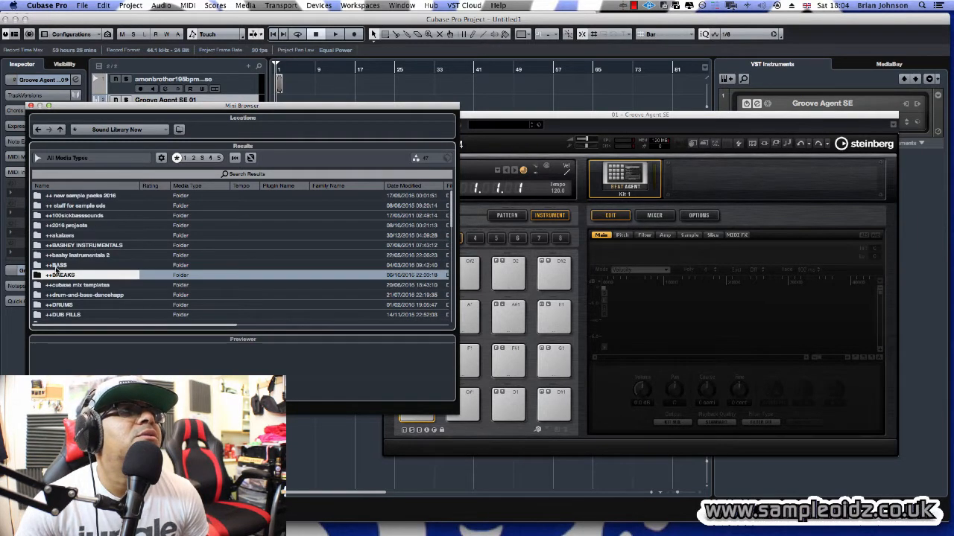
double_click(58, 278)
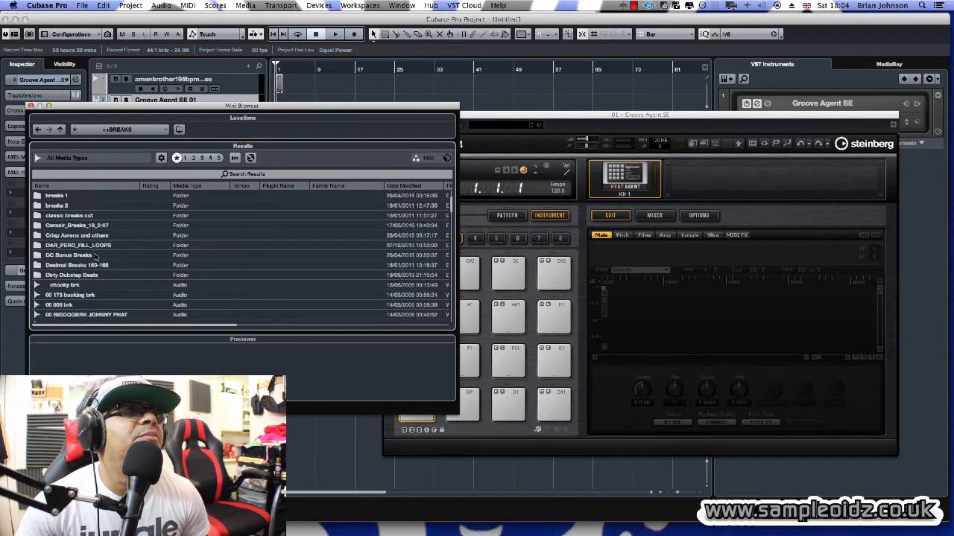
Preview several break samples in the ++BREAKS folder, including 00 Roller1 and 00 Shakers174.
left_click(90, 247)
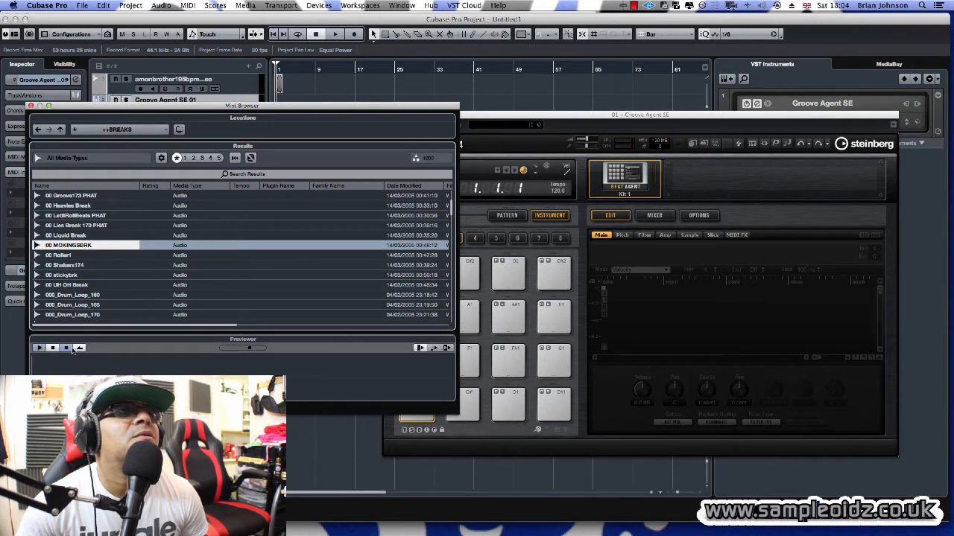
left_click(71, 256)
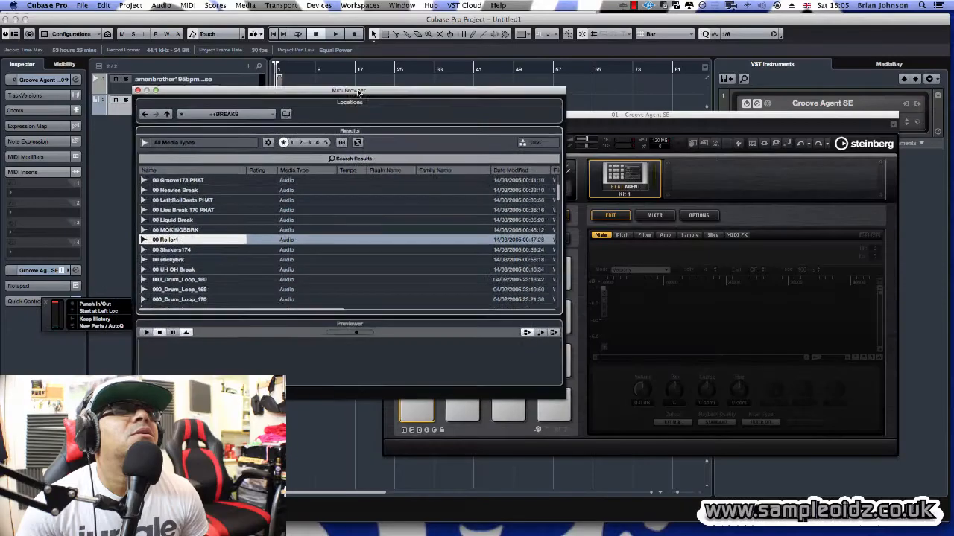
left_click(332, 252)
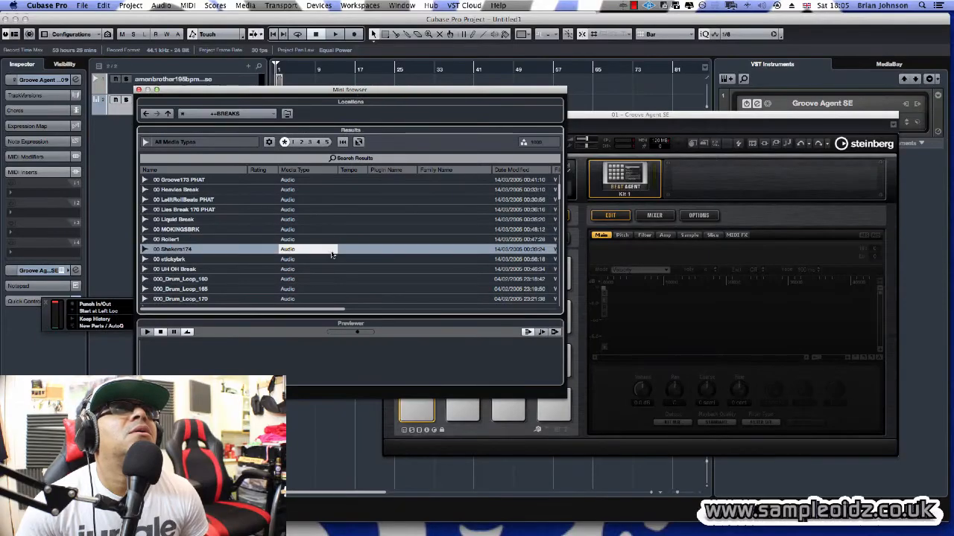
left_click(293, 269)
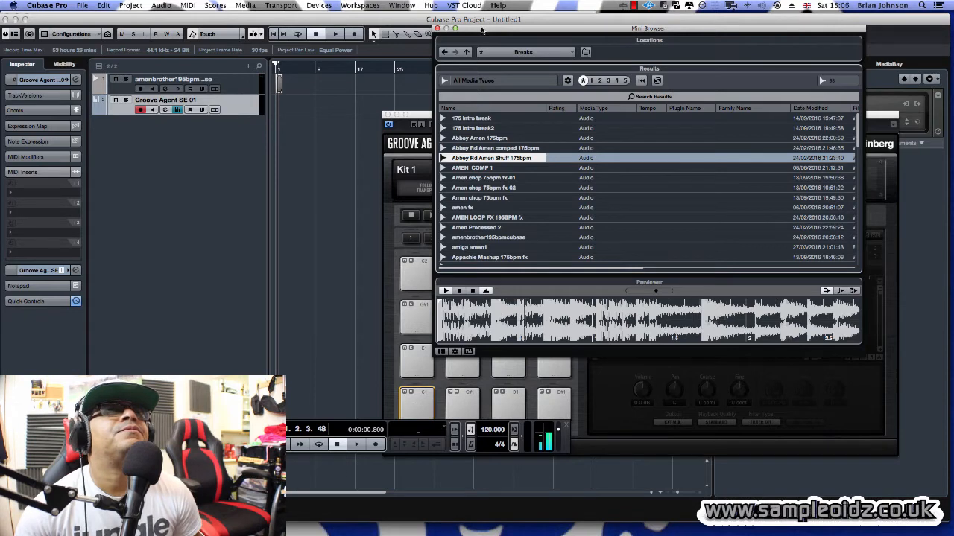
Audition the amen loops in the Breaks folder, including Amen chop 75bpm fx-02, Amen chop 75bpm fx and AMEN LOOP FX 195BPM fx.
key("Down")
key("Down")
key("Down")
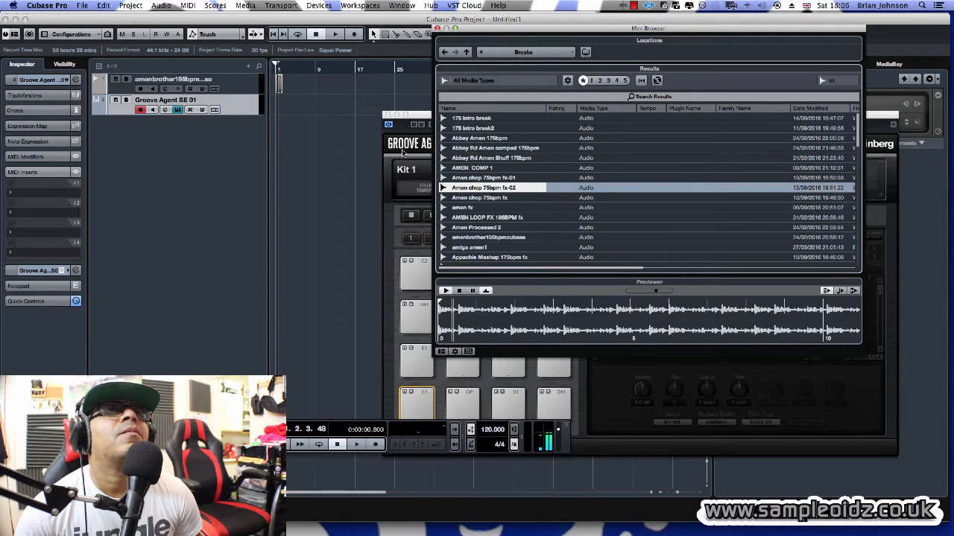
left_click(473, 199)
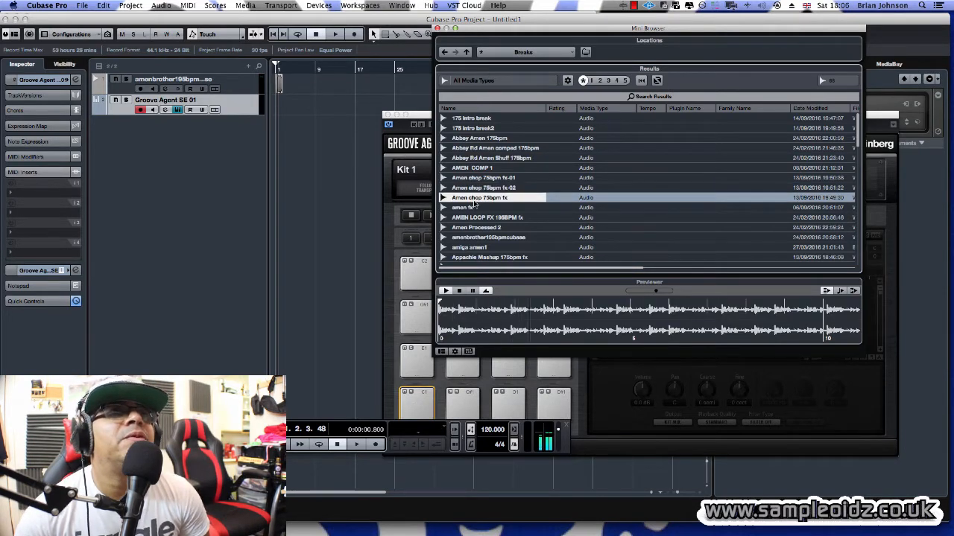
left_click(474, 217)
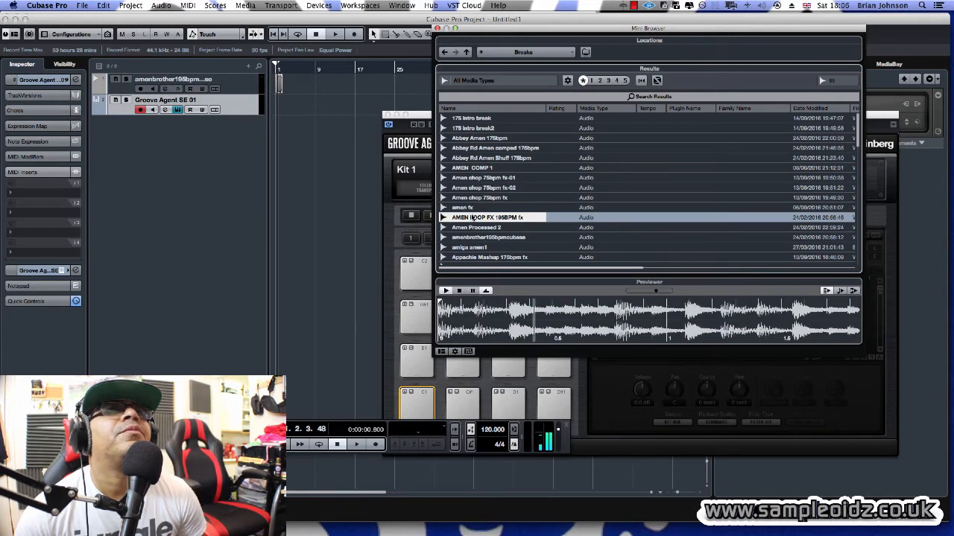
key("Down")
Audition samples further down the Breaks folder, including cAMMY BRK 175, Crazy Beat 175, CRUSTY BRK 170 bpm, Cymble and cymbol amen.
scroll(488, 210, "down", 4)
left_click(486, 207)
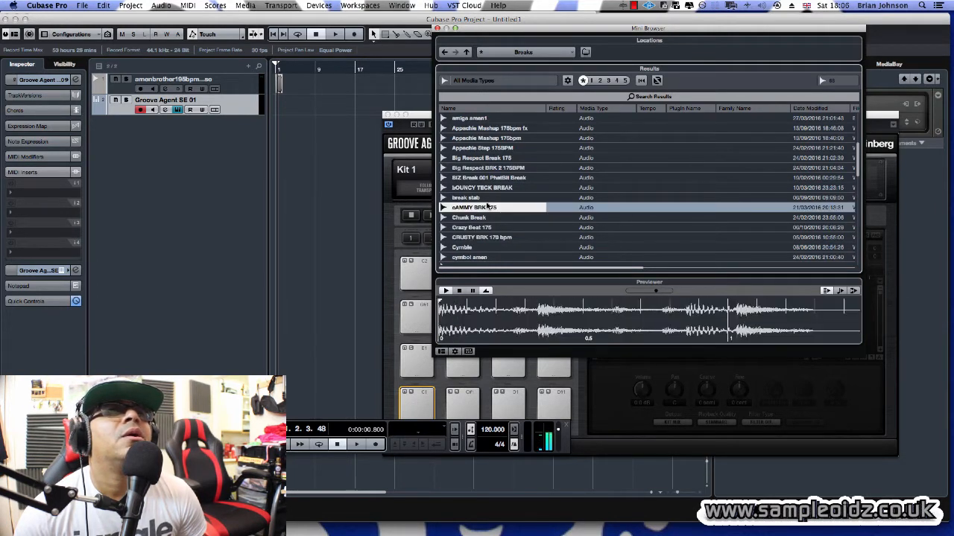
key("Up")
key("Down")
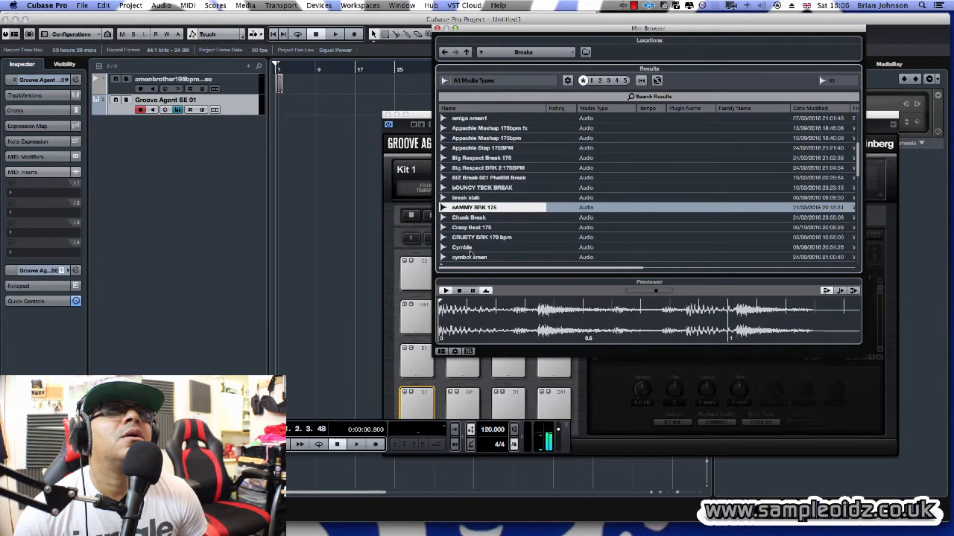
key("Down")
scroll(468, 223, "down", 1)
left_click(466, 208)
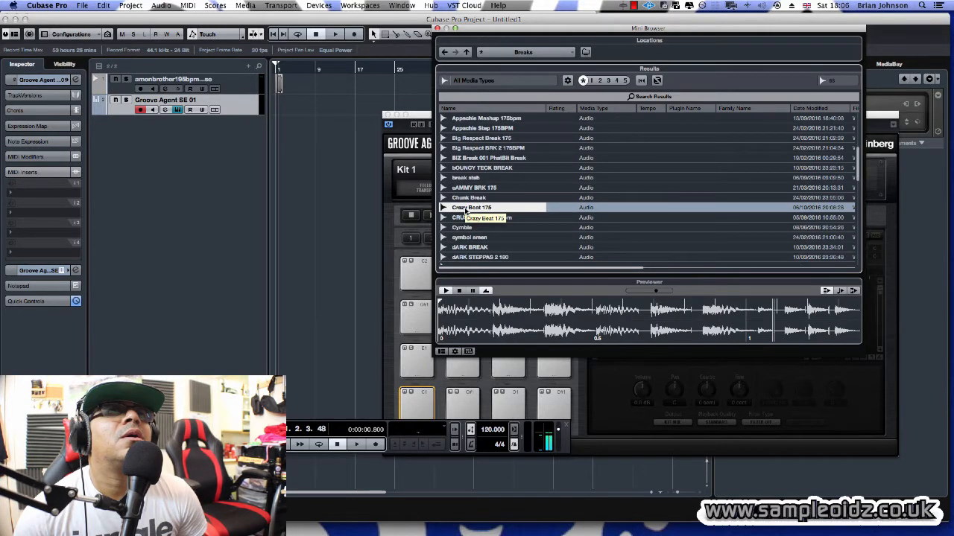
key("Down")
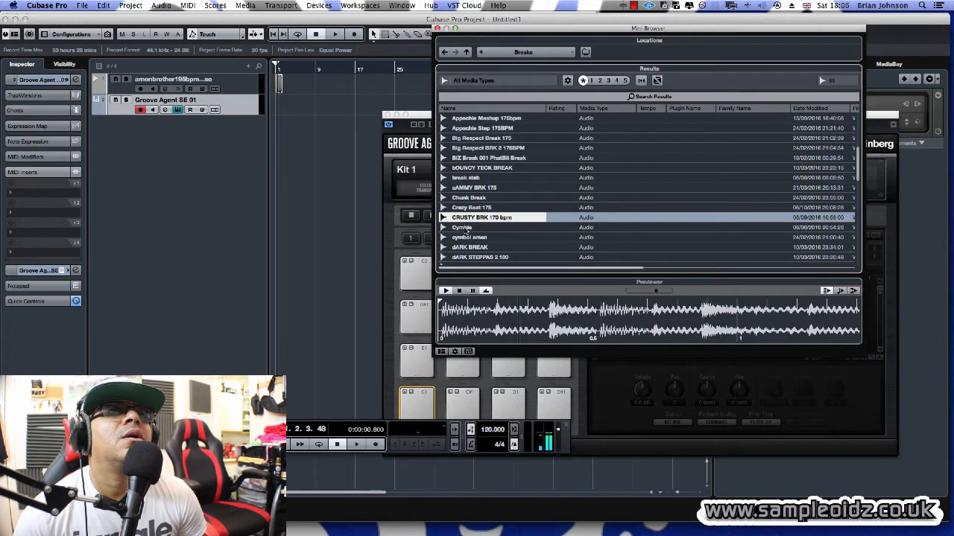
left_click(464, 228)
left_click(467, 239)
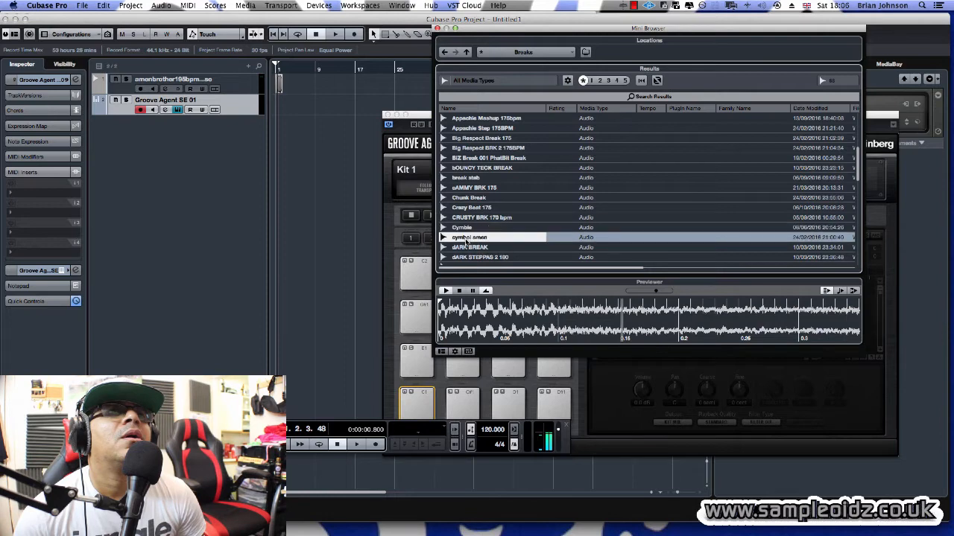
Preview PHAT AMEN in the Breaks folder and load it onto Groove Agent's C1 pad.
scroll(468, 223, "down", 10)
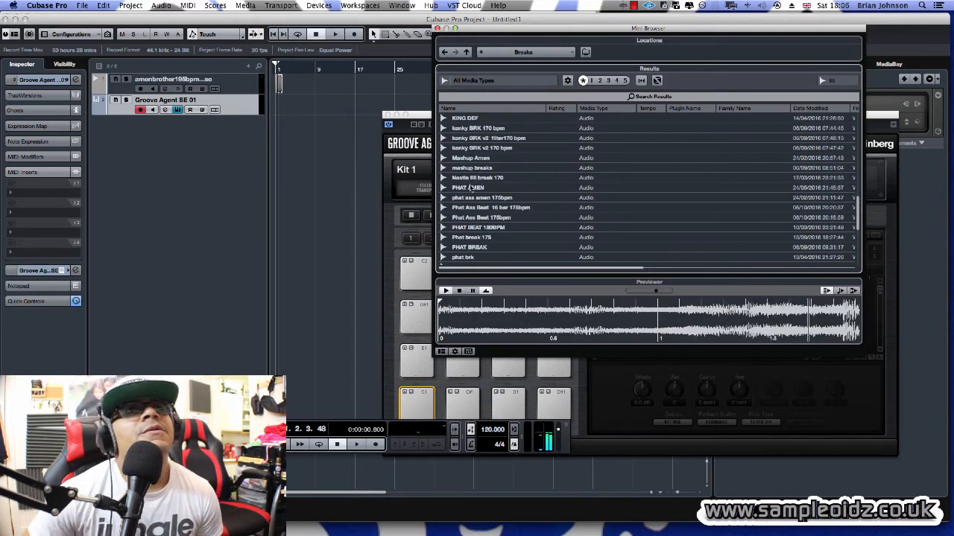
left_click(470, 187)
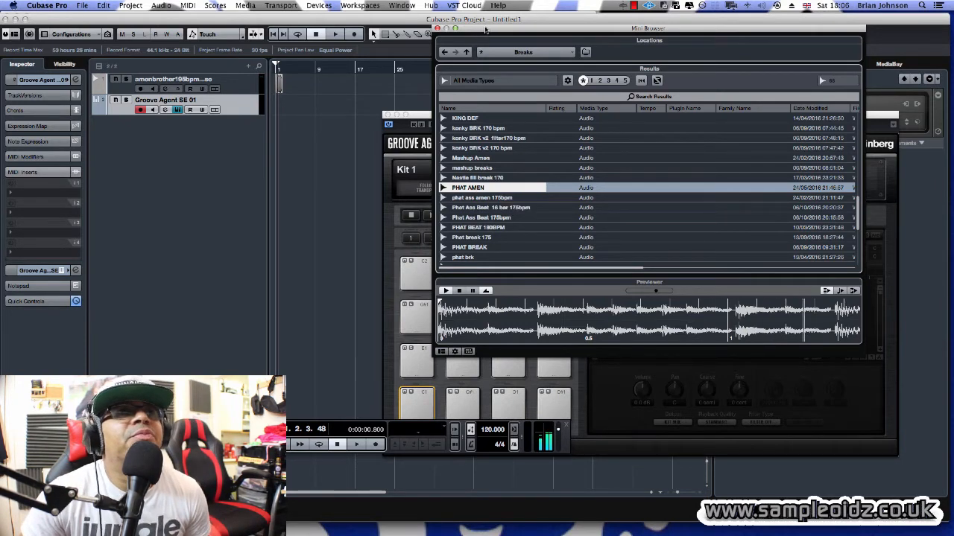
left_click_drag(470, 27, 117, 72)
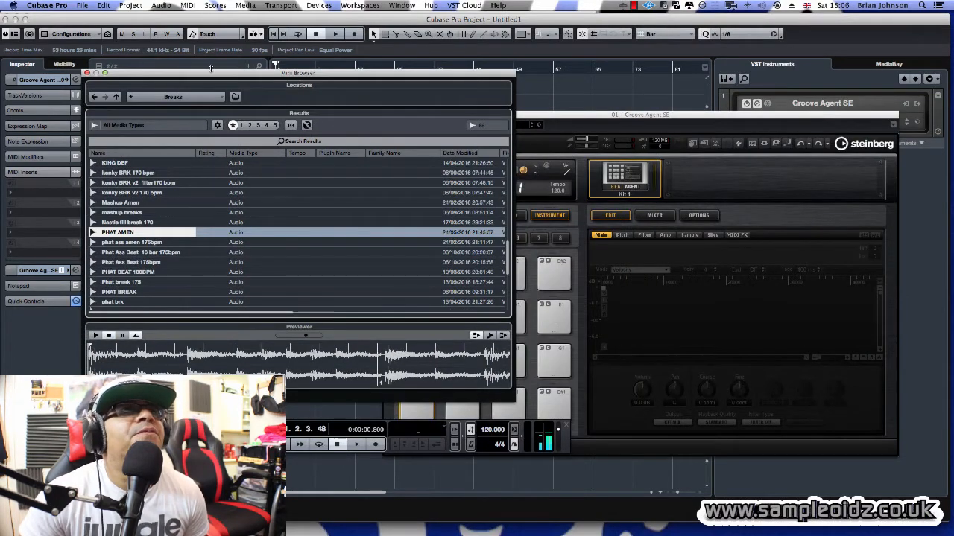
left_click_drag(211, 70, 667, 67)
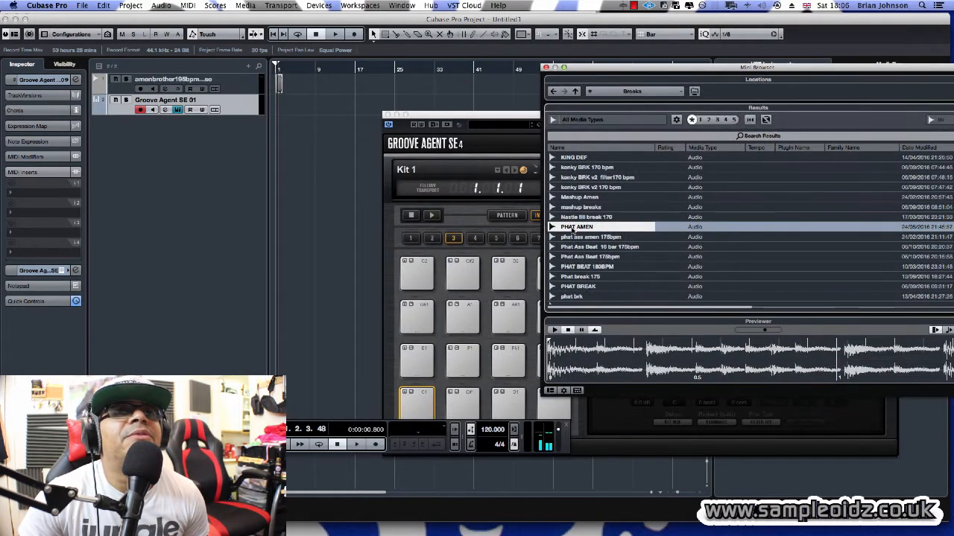
left_click_drag(572, 229, 414, 403)
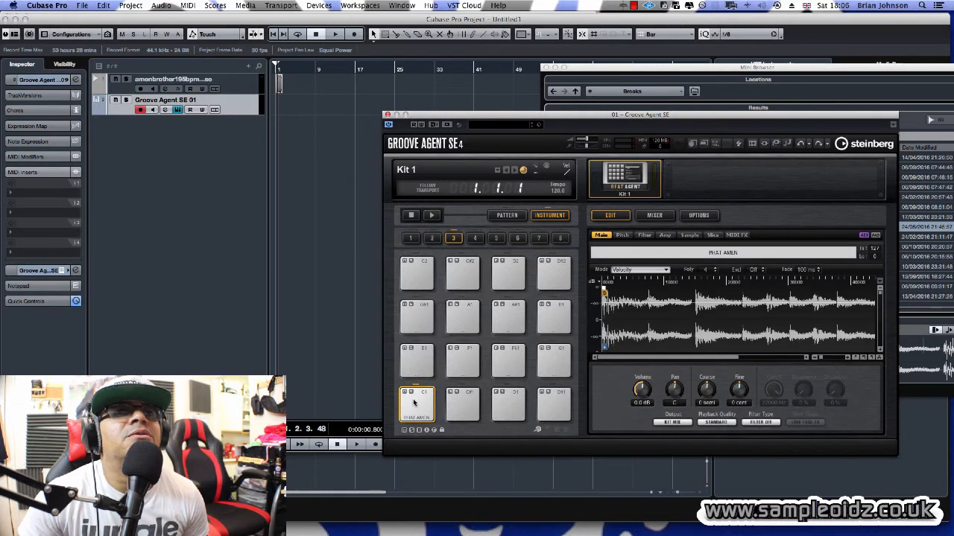
Play the PHAT AMEN pad and create slices of the sample across the Groove Agent pads.
left_click(412, 416)
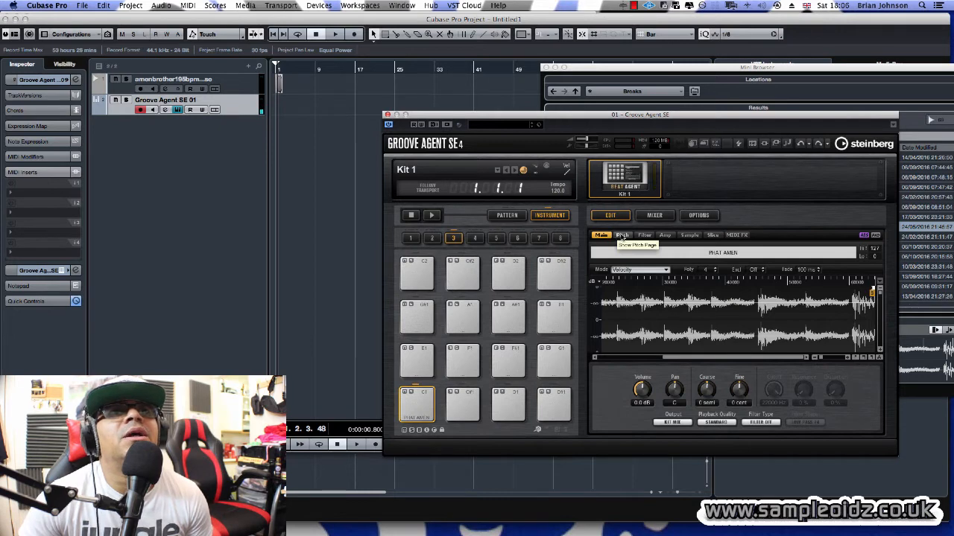
left_click(713, 236)
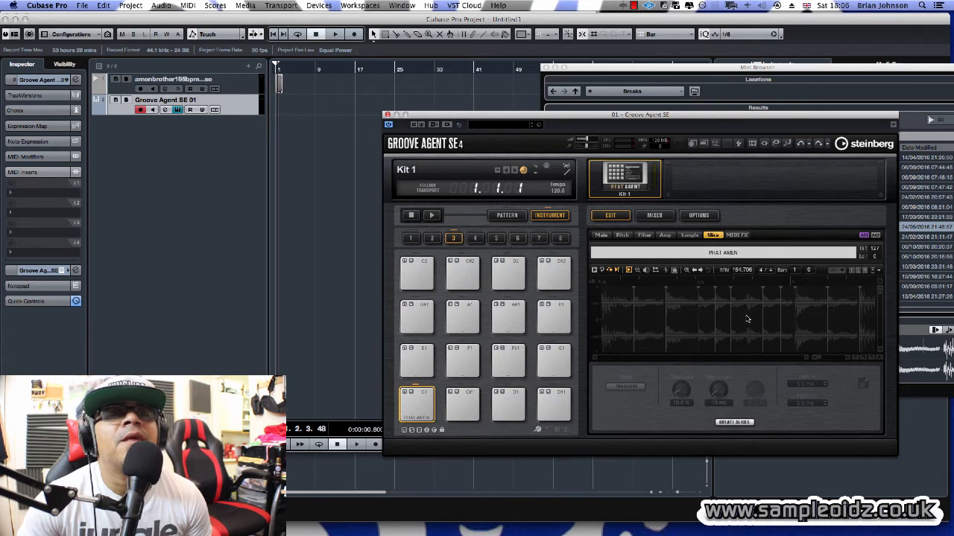
left_click(734, 423)
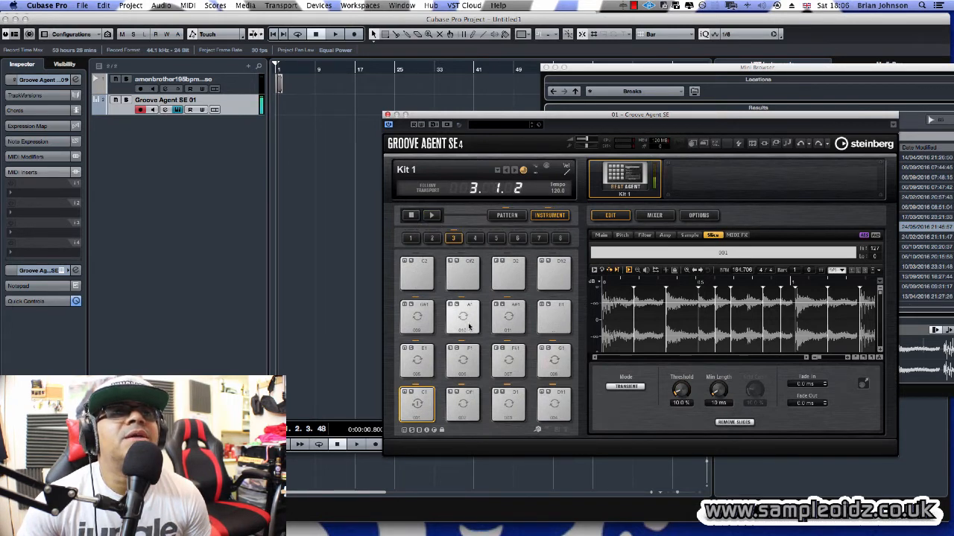
Set the project tempo to 175 BPM.
left_click_drag(472, 118, 416, 16)
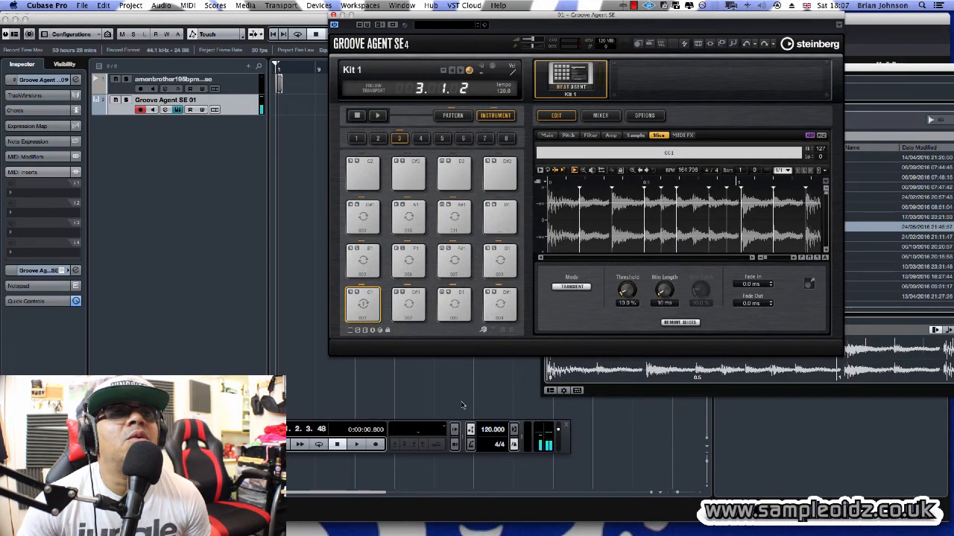
left_click(484, 430)
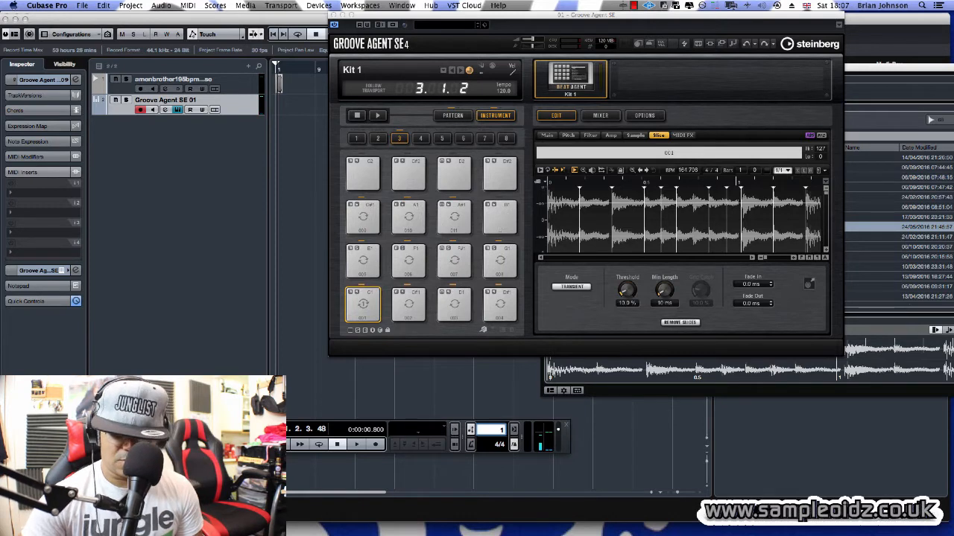
type("175")
key("Return")
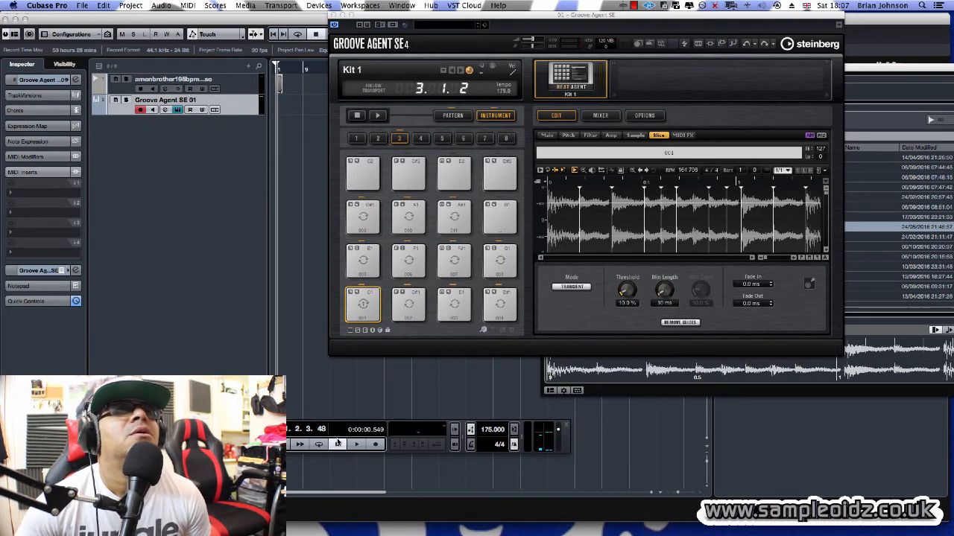
left_click(378, 117)
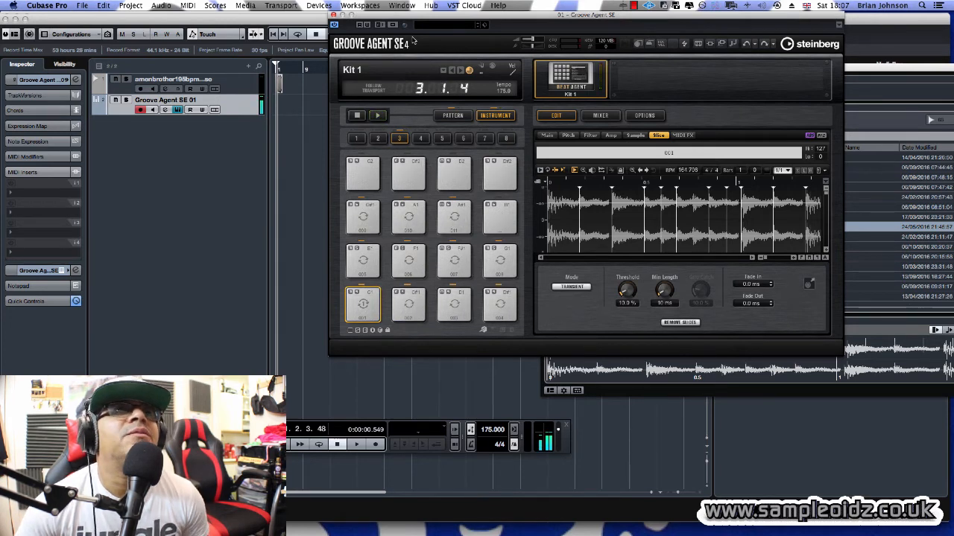
Export the PHAT AMEN MIDI pattern from Groove Agent into the project at bar 1 and play it.
left_click_drag(411, 16, 469, 29)
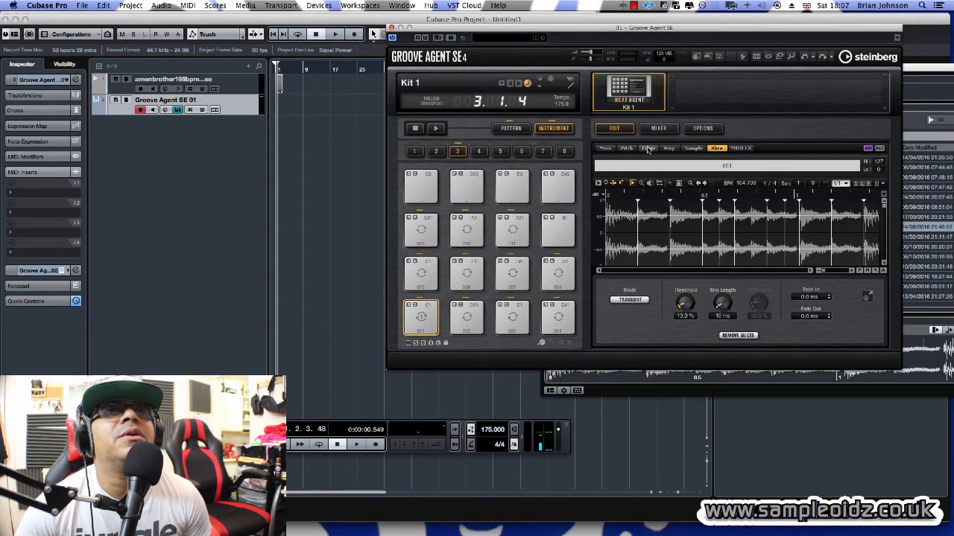
left_click(511, 129)
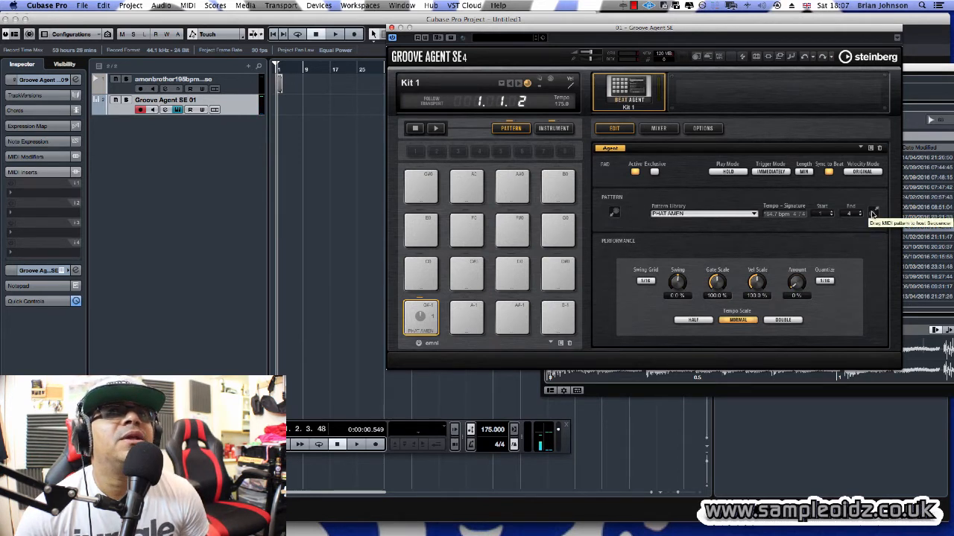
left_click_drag(481, 162, 297, 134)
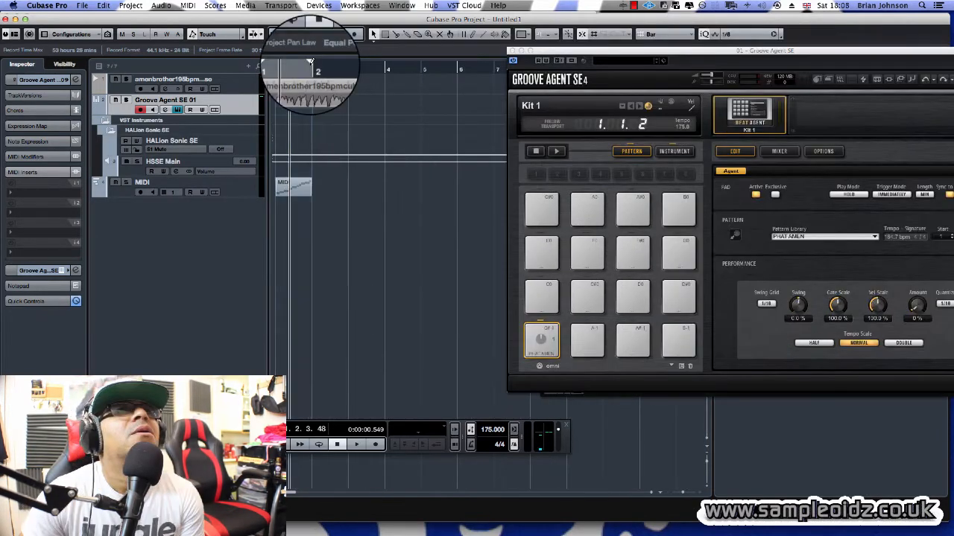
key("space")
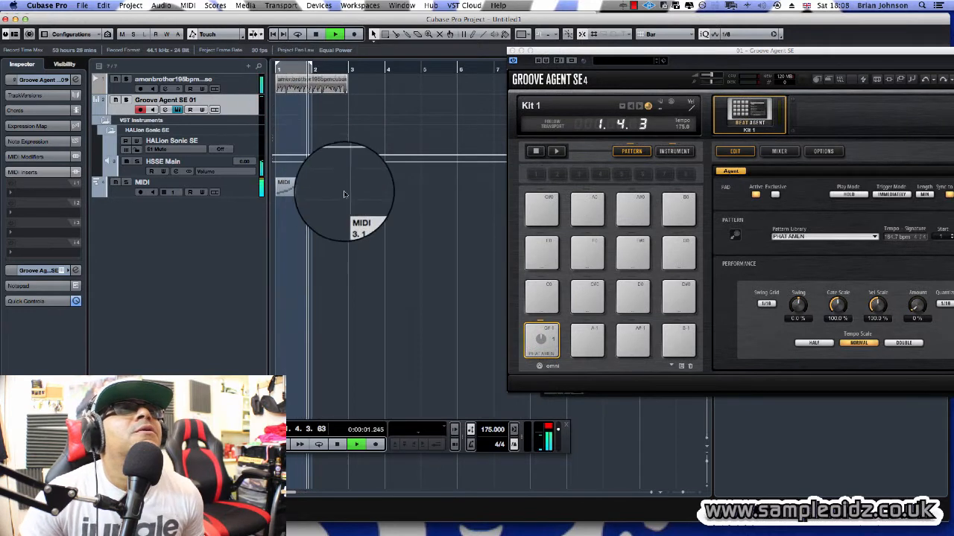
key("space")
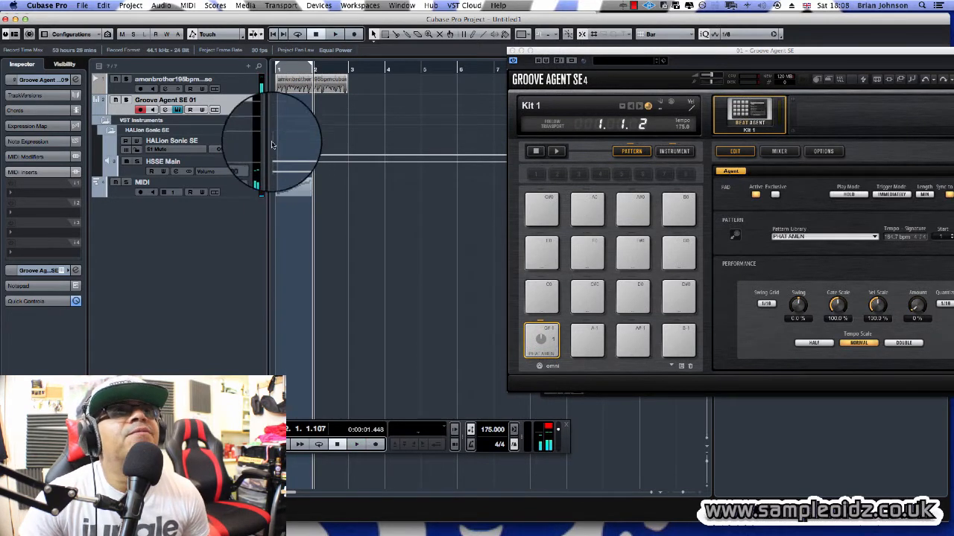
Move the MIDI part onto the Groove Agent SE 01 track at bar 1 and play it from the start.
left_click_drag(283, 111, 296, 104)
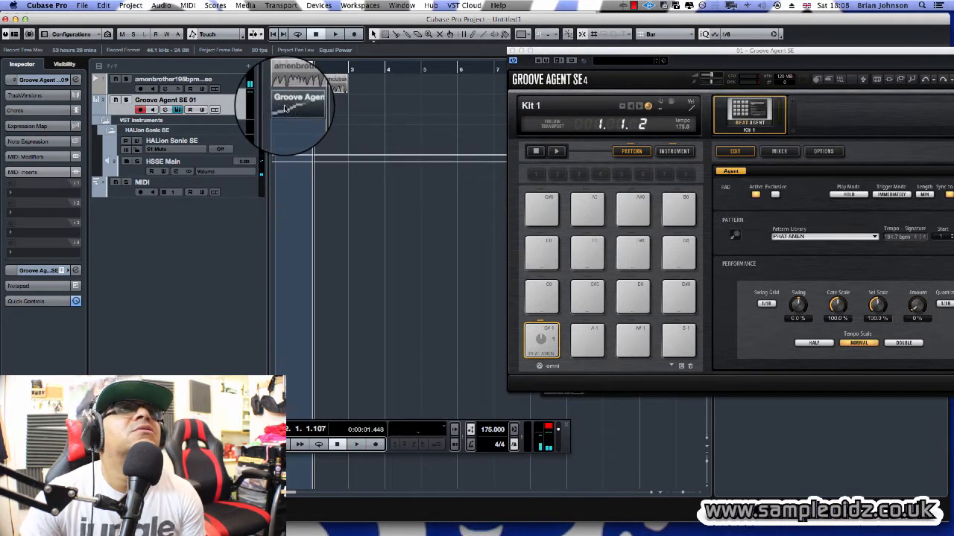
key("comma")
key("space")
Erase the amenbrother audio event from the first track and turn on cycle playback for bar 1.
right_click(306, 101)
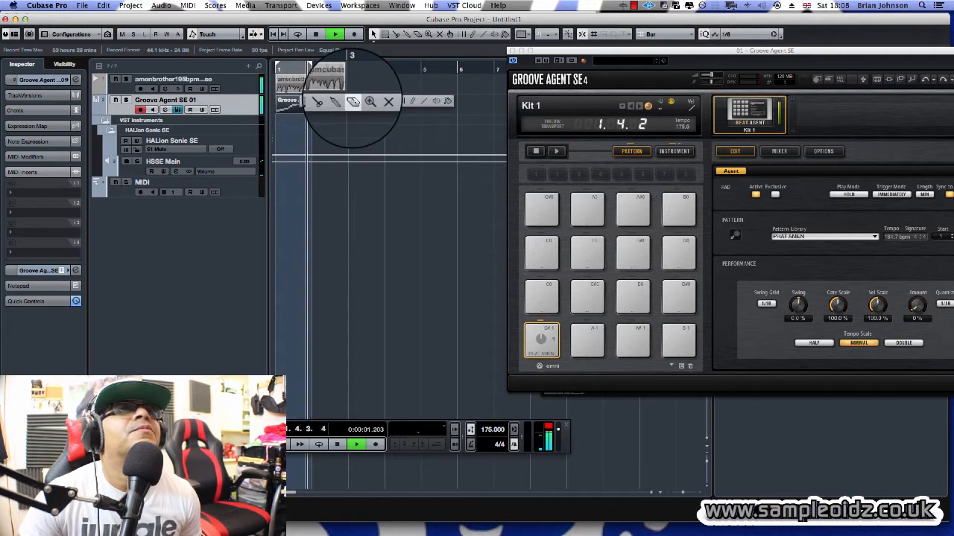
left_click(328, 102)
key("comma")
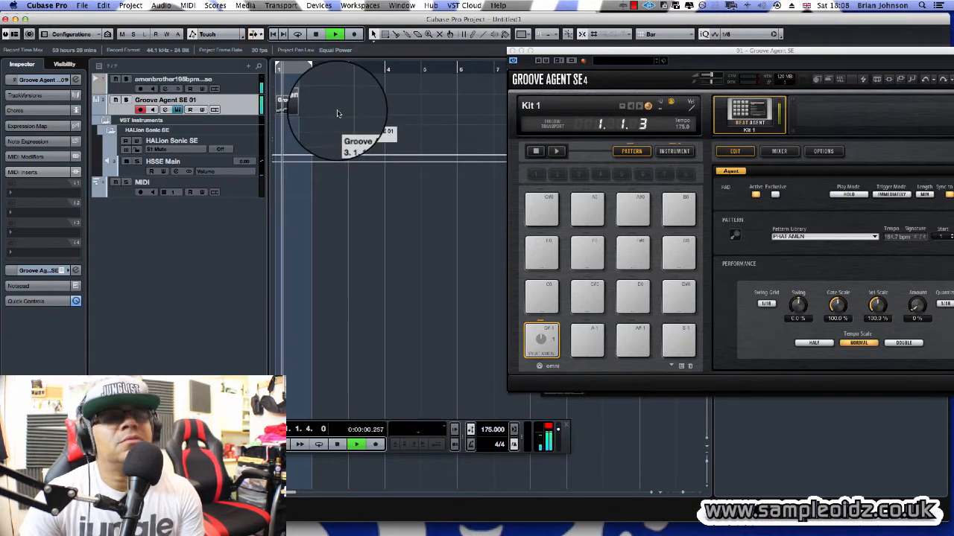
key("KP_Divide")
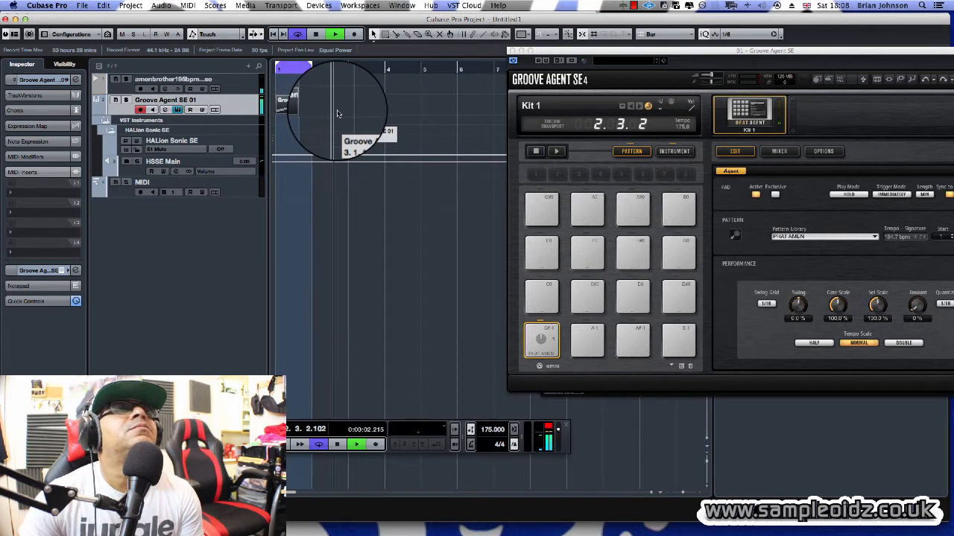
Open the Groove Agent SE 01 part in the Key Editor and listen to its slice notes in the loop.
double_click(296, 110)
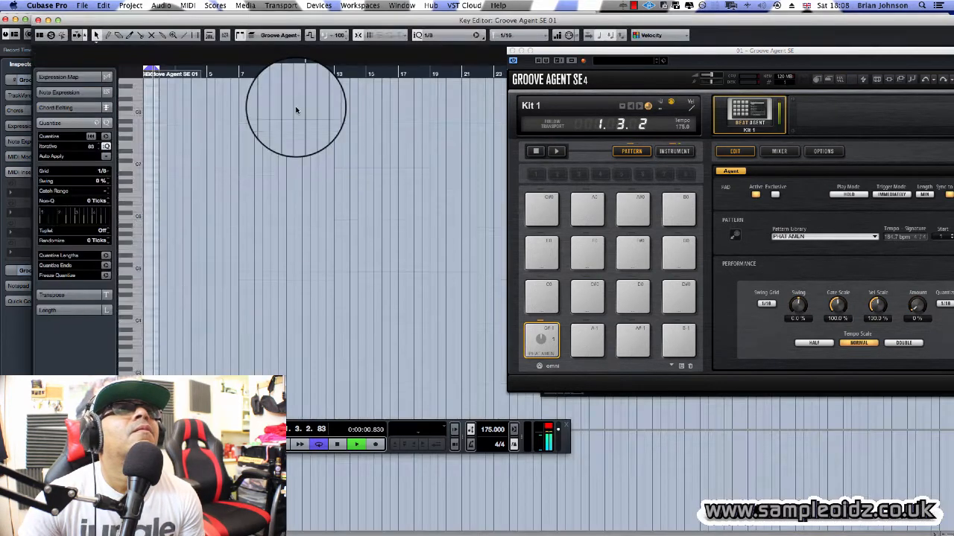
key("h")
key("h")
key("h")
key("h")
key("h")
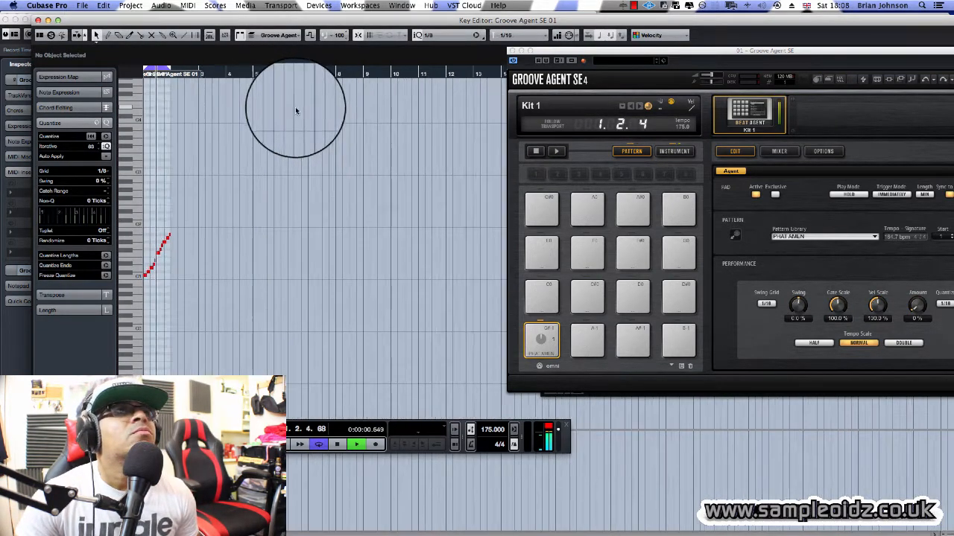
key("space")
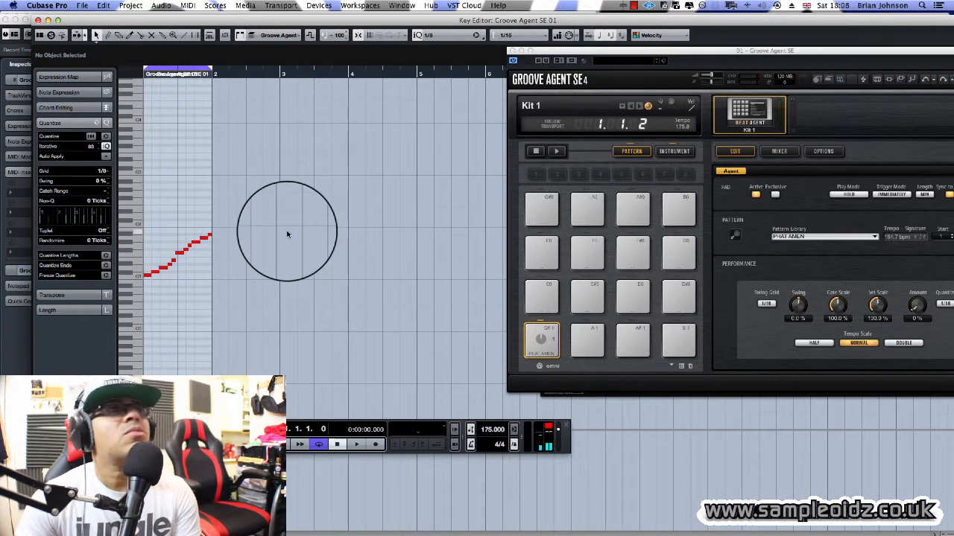
key("h")
key("h")
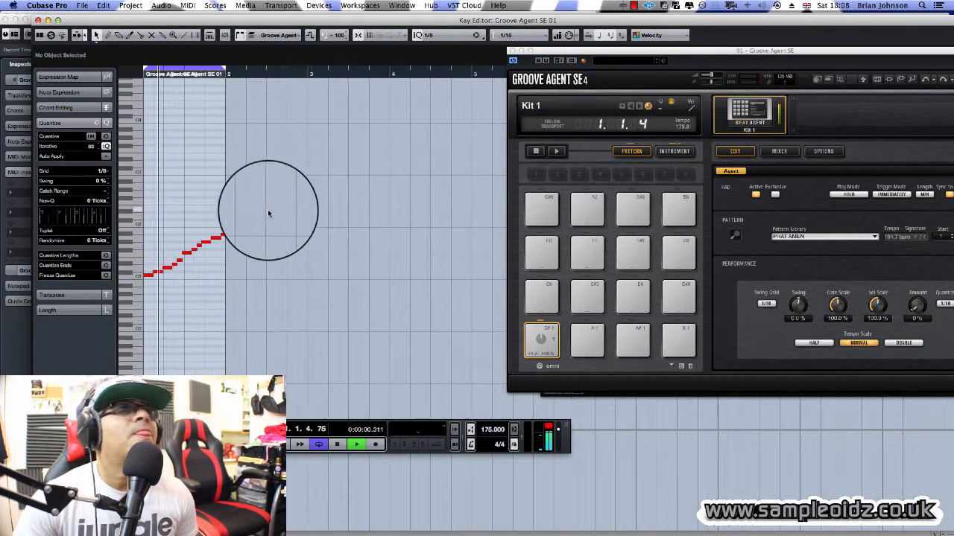
key("h")
key("space")
Delete the short A#1 note at the end of the part and set the quantize value to 1/16.
left_click(280, 236)
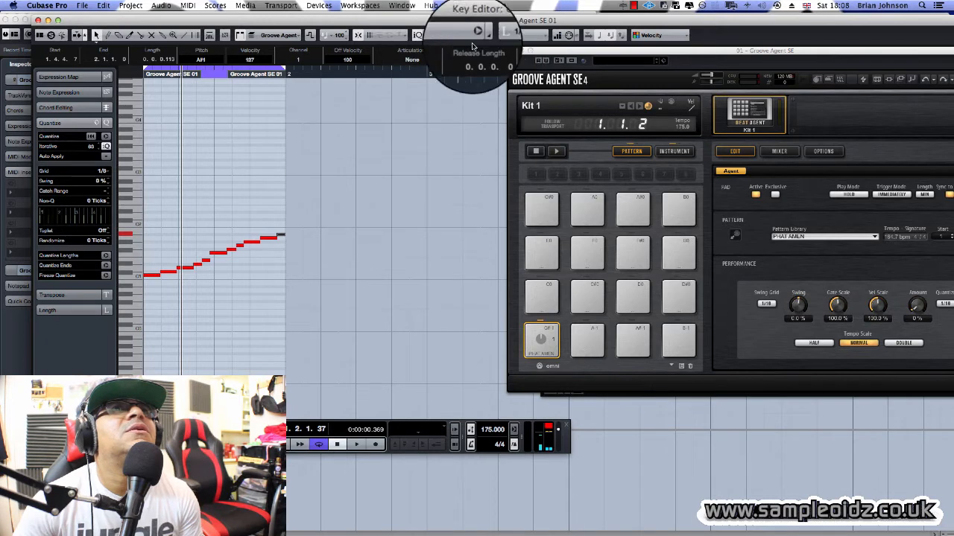
left_click(444, 38)
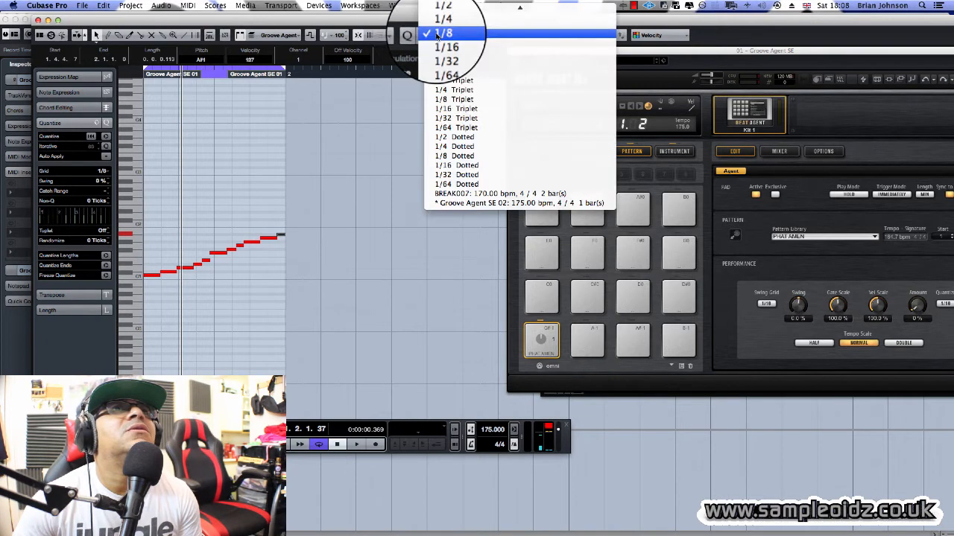
left_click(448, 48)
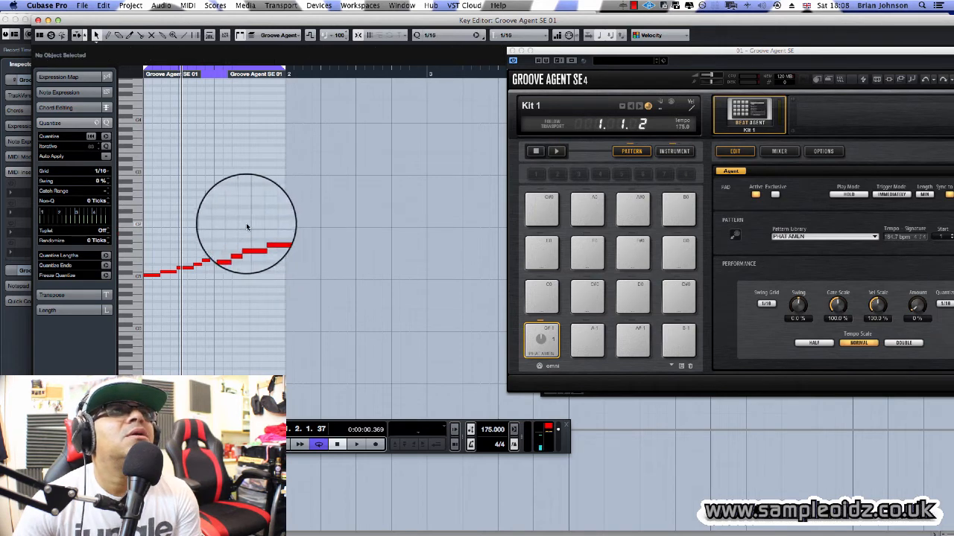
Play the loop and move the last slice notes earlier, placing the G#1 note at 1.3.4.
key("space")
left_click_drag(294, 207, 83, 358)
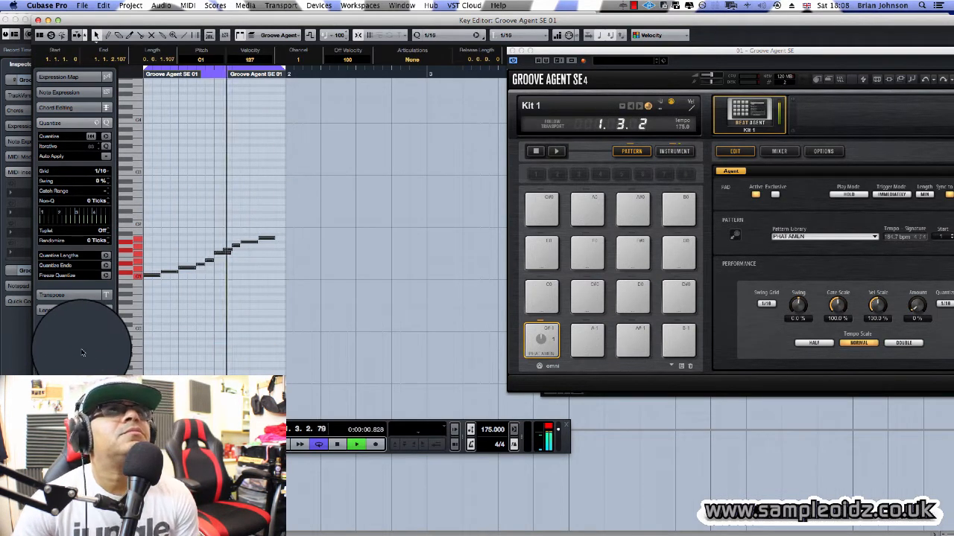
left_click(263, 272)
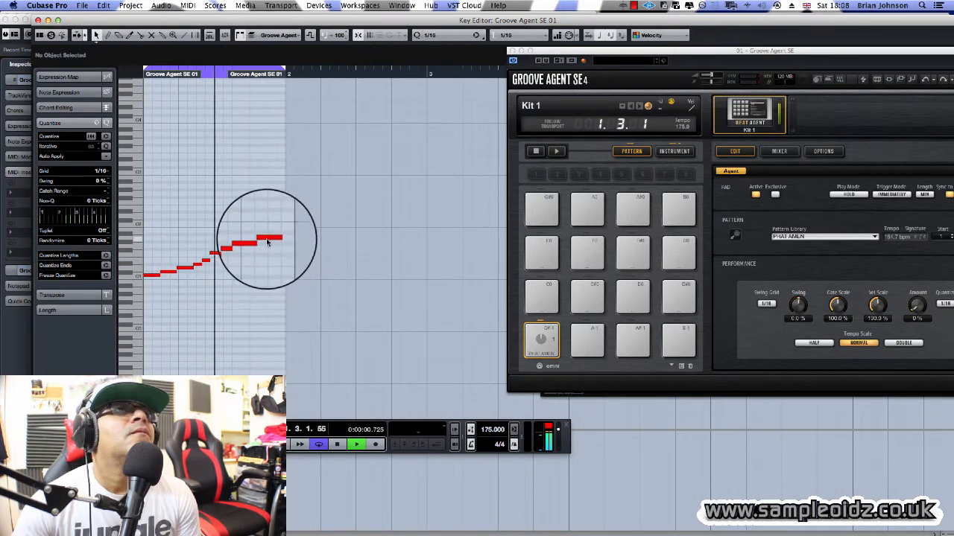
left_click_drag(267, 241, 255, 242)
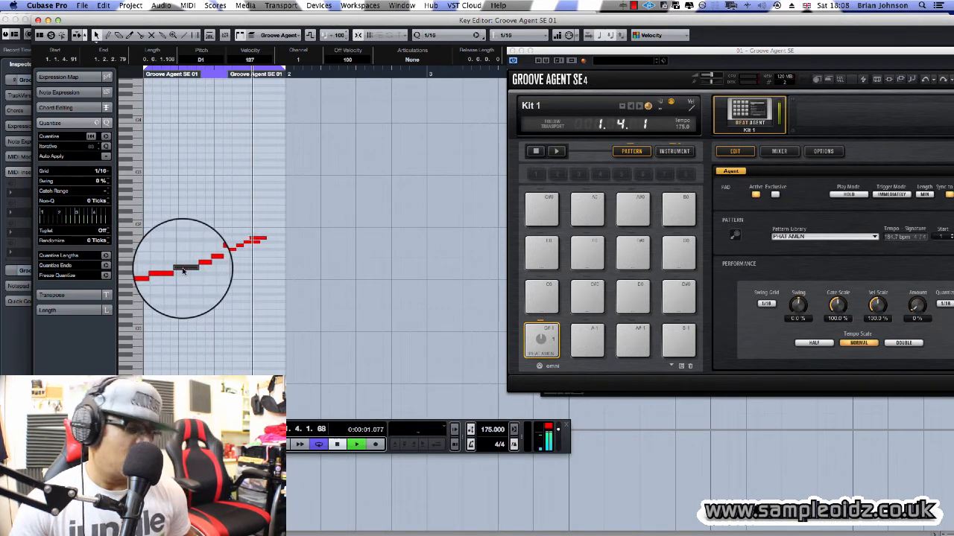
left_click(252, 243)
left_click_drag(256, 244, 249, 242)
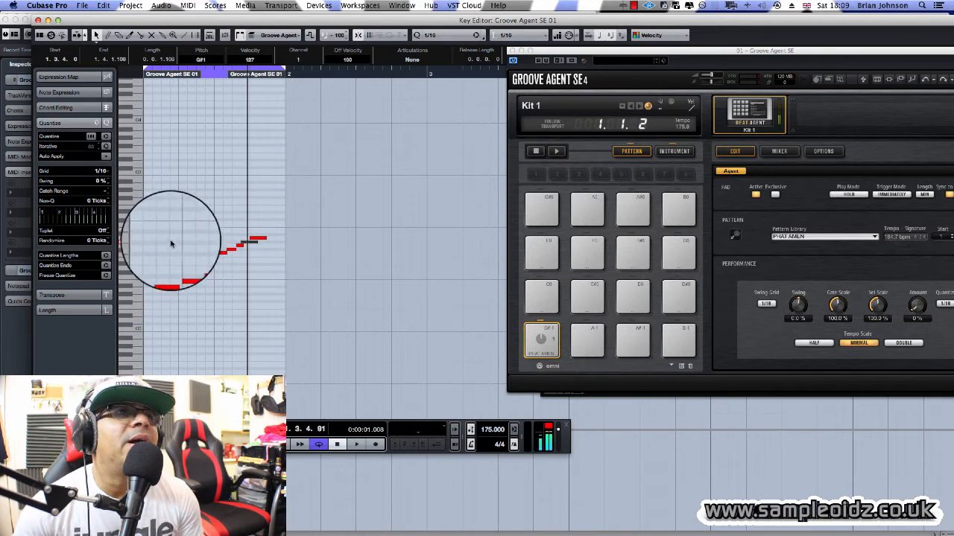
Rearrange the slice notes in the Key Editor into a new bar 1 pattern, copying the C#1 note at 1.3.1 to D1 at 1.3.3.
left_click_drag(177, 234, 308, 316)
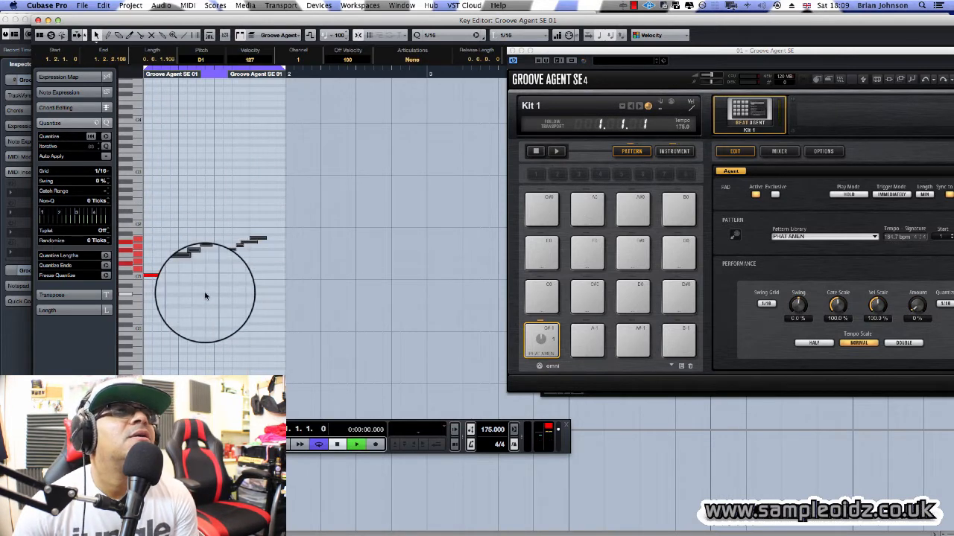
key("Escape")
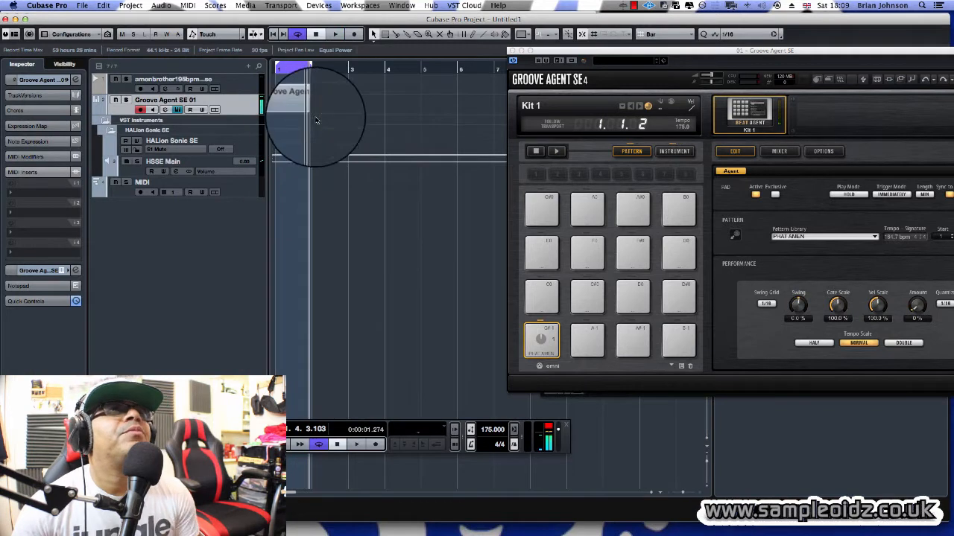
double_click(287, 105)
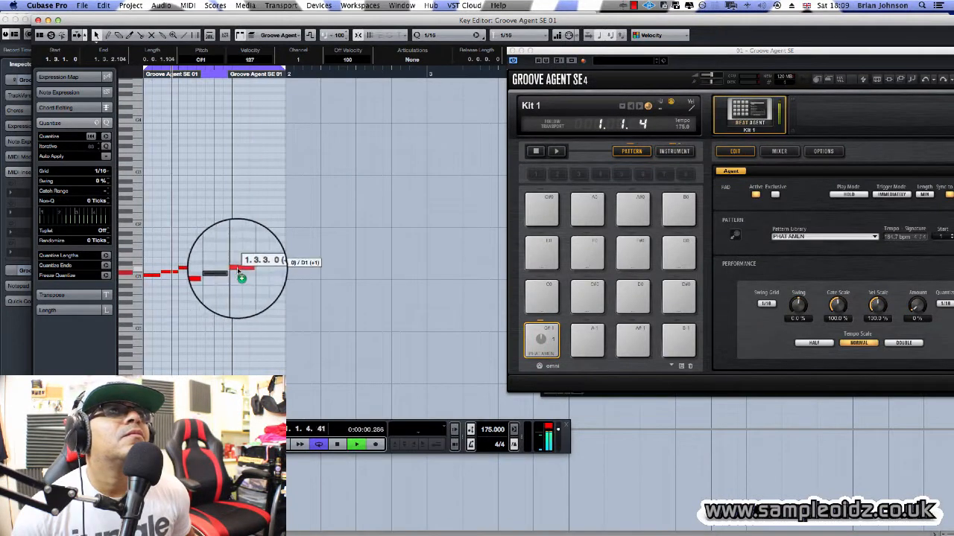
mouse_move(241, 278)
left_mouse_down()
mouse_move(262, 265)
mouse_move(254, 257)
mouse_move(269, 281)
mouse_move(274, 263)
left_mouse_up()
left_click(289, 233)
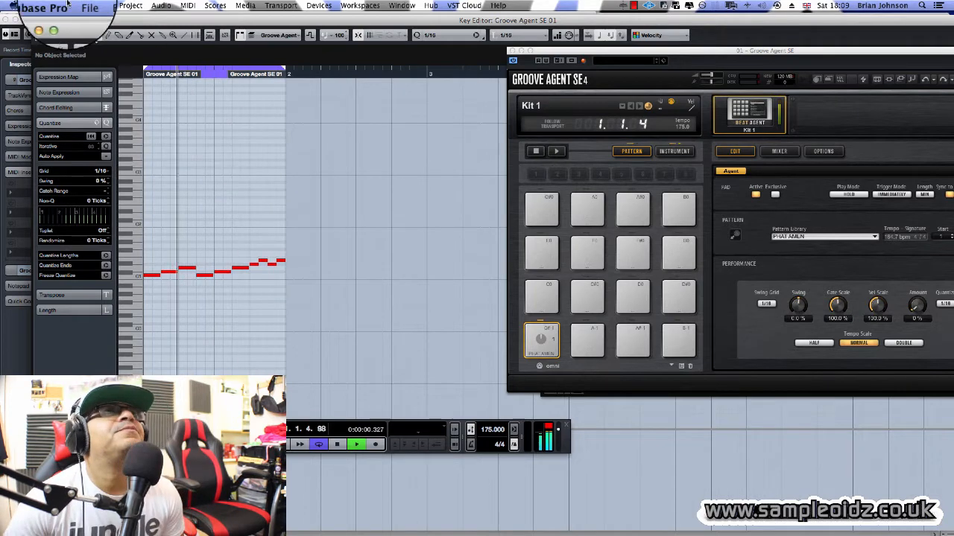
left_click(26, 31)
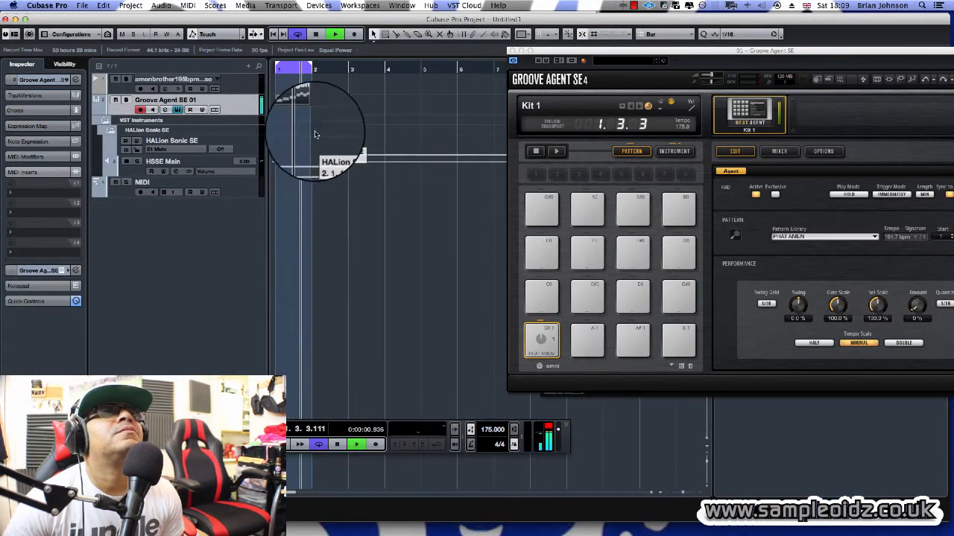
key("space")
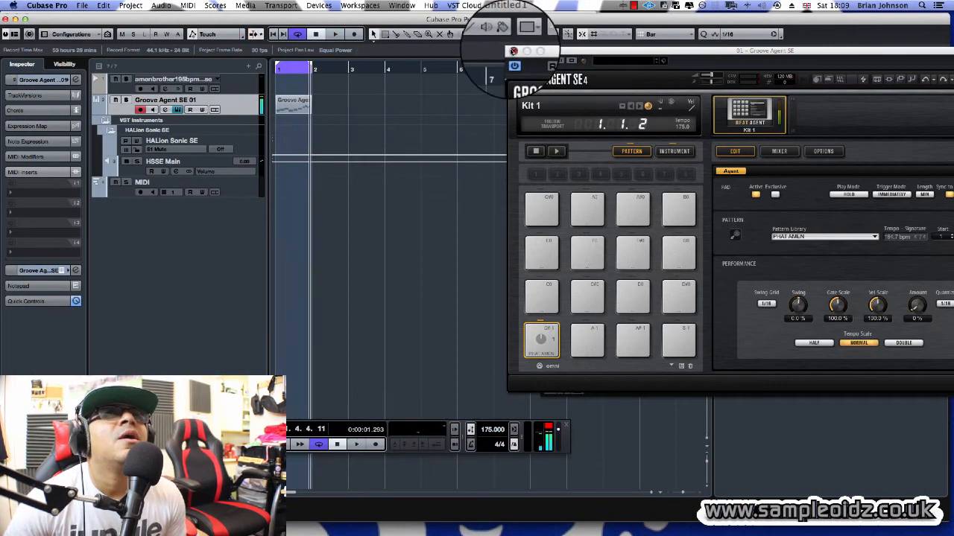
Close the Groove Agent SE window and show the quick controls of the Groove Agent SE rack instrument.
left_click(513, 51)
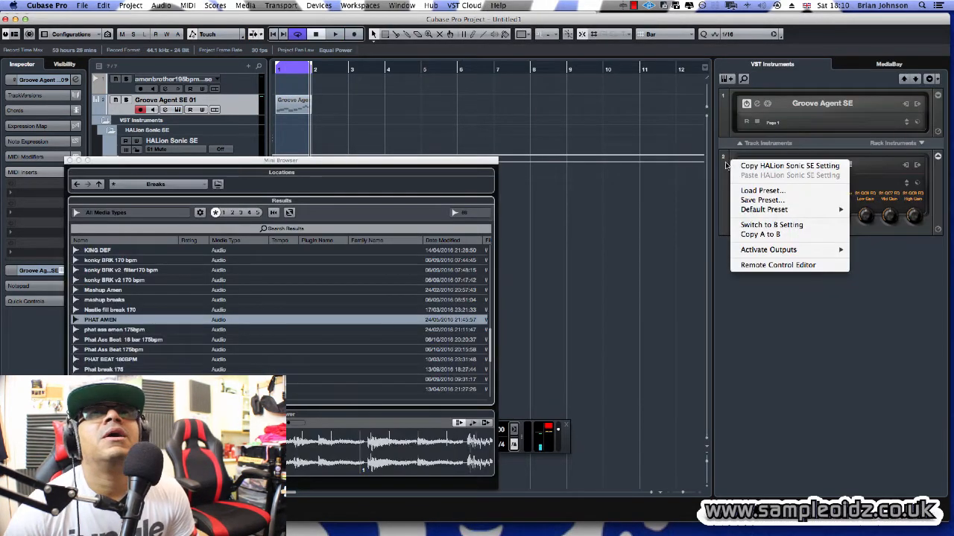
left_click(932, 163)
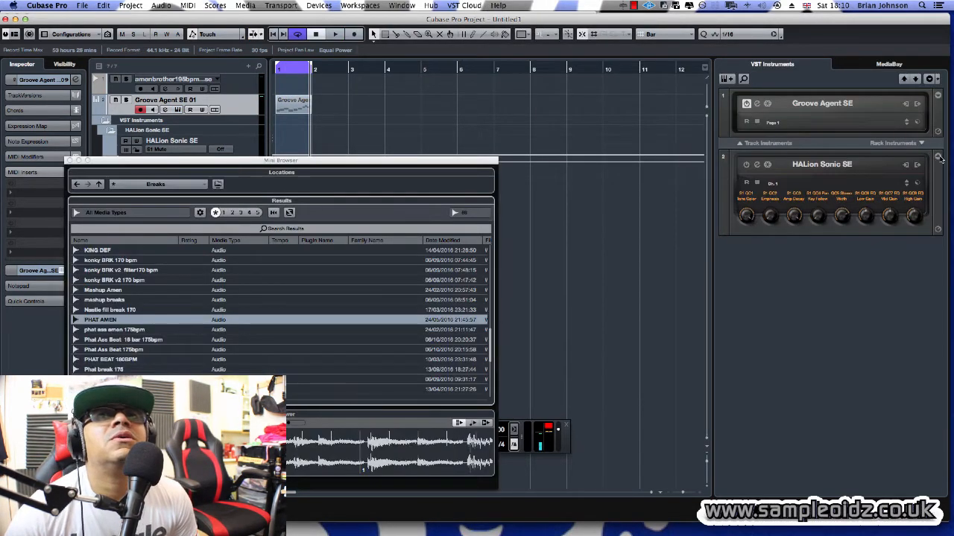
left_click(938, 157)
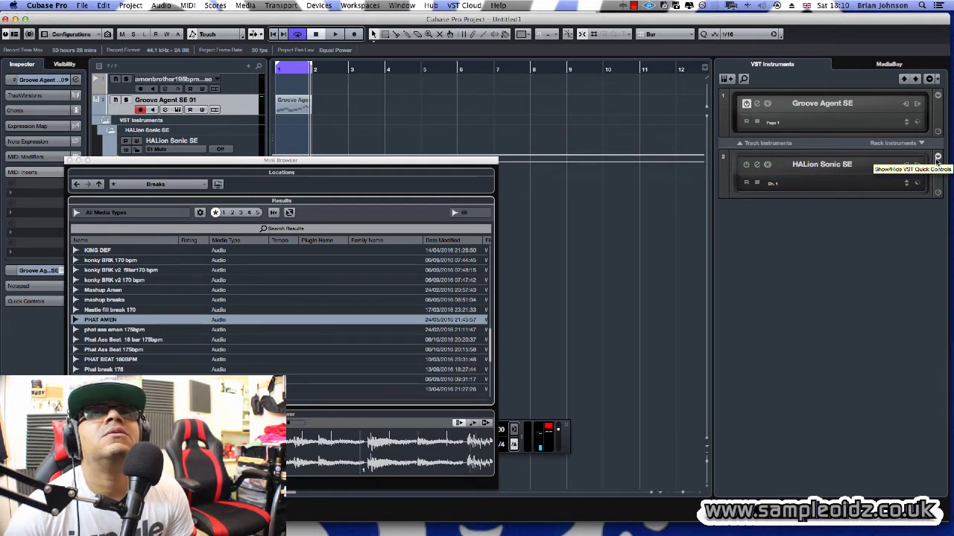
left_click(938, 157)
left_click(938, 96)
Add a second Groove Agent SE instrument track routed to Stereo Out and place its window beside the Mini Browser.
left_click(723, 78)
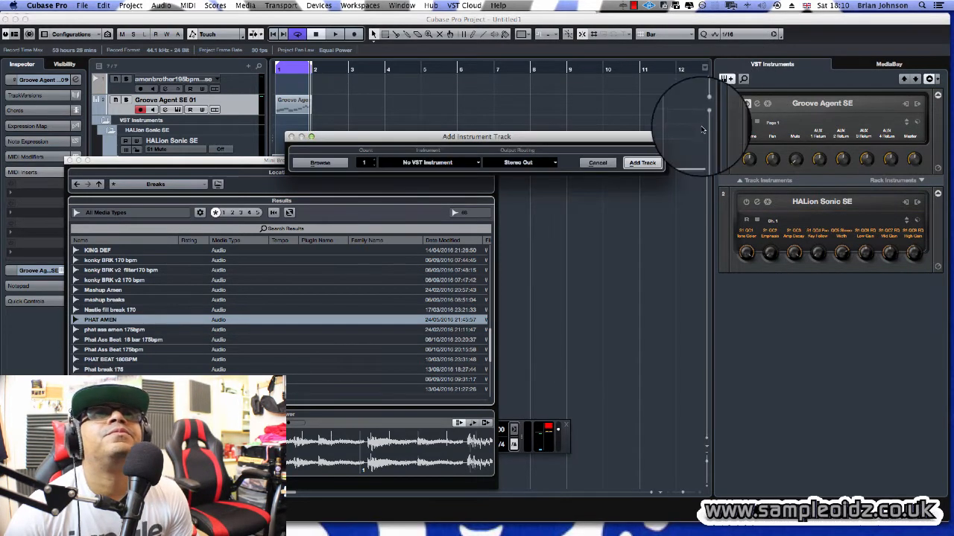
left_click(446, 162)
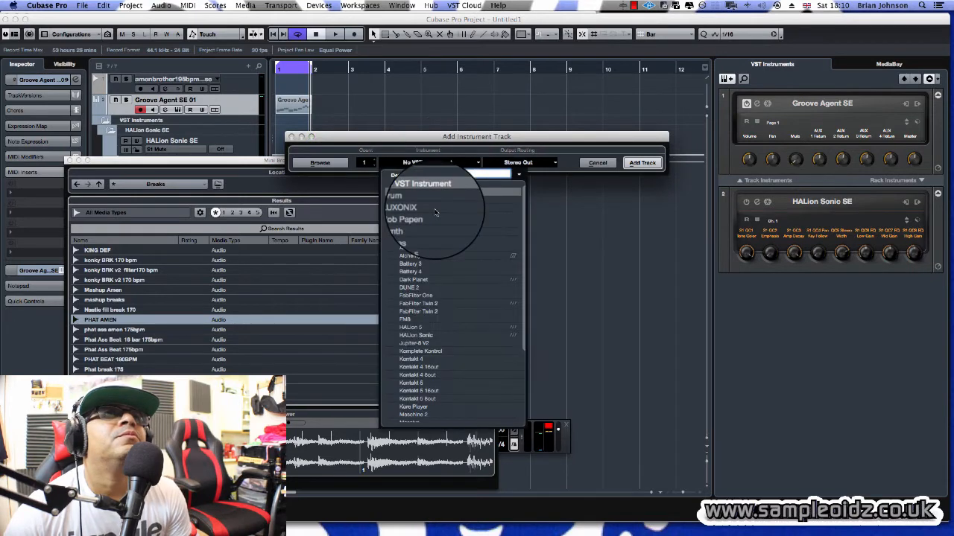
left_click(397, 196)
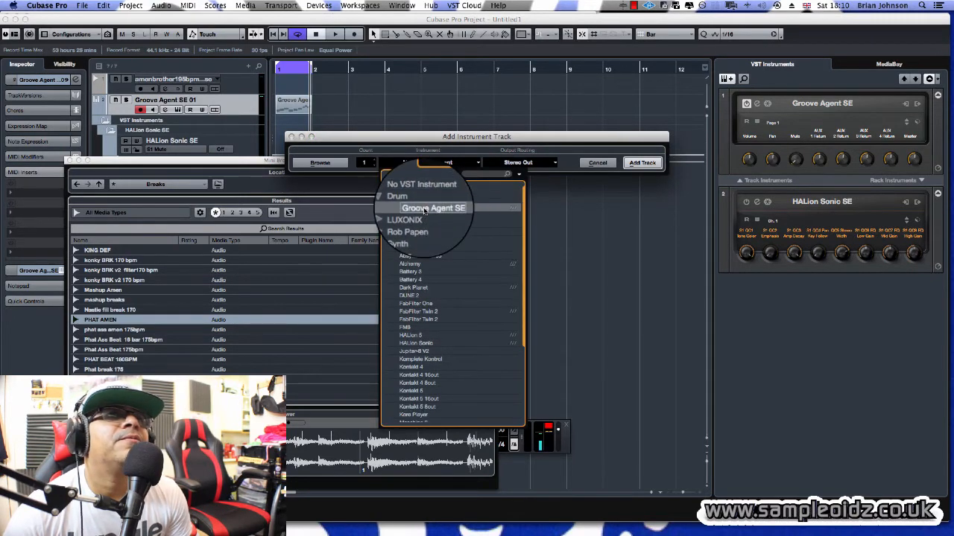
left_click(424, 209)
left_click(643, 163)
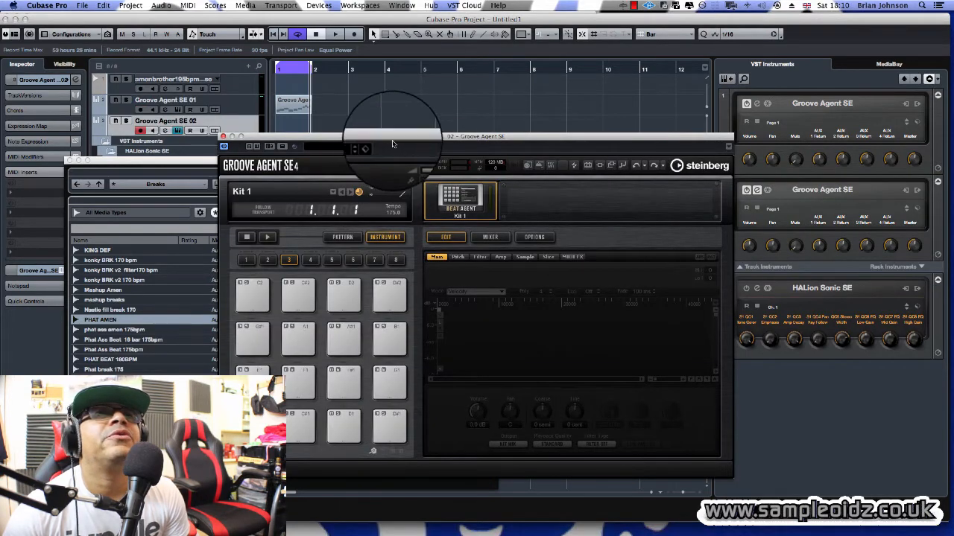
left_click_drag(488, 142, 711, 65)
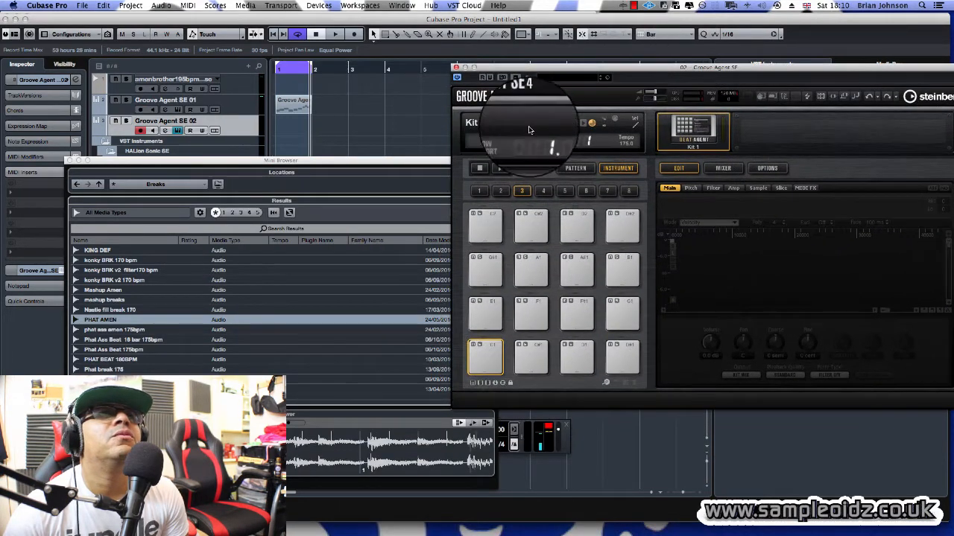
Change the Mini Browser location from the Breaks folder to the BASS sample folder.
left_click(118, 164)
left_click(149, 187)
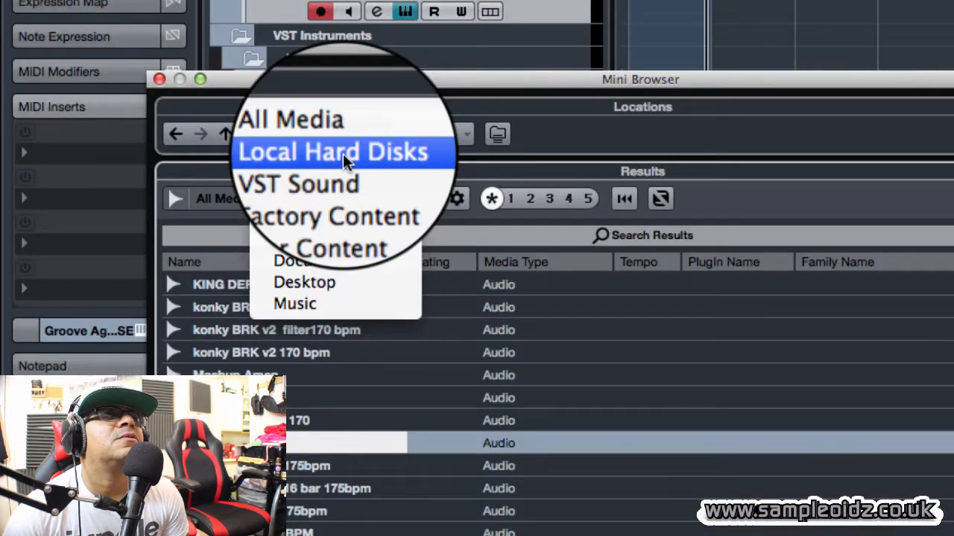
left_click(180, 158)
left_click(97, 184)
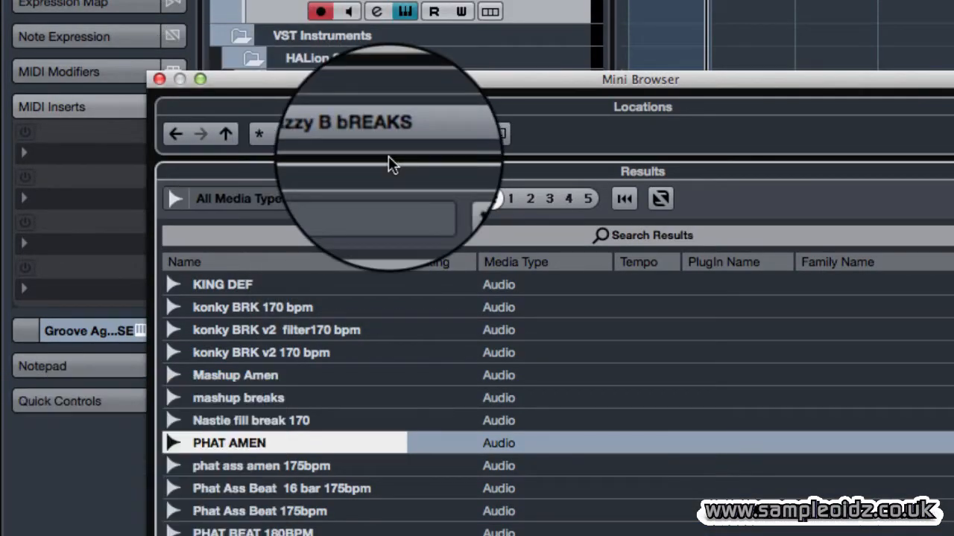
double_click(211, 305)
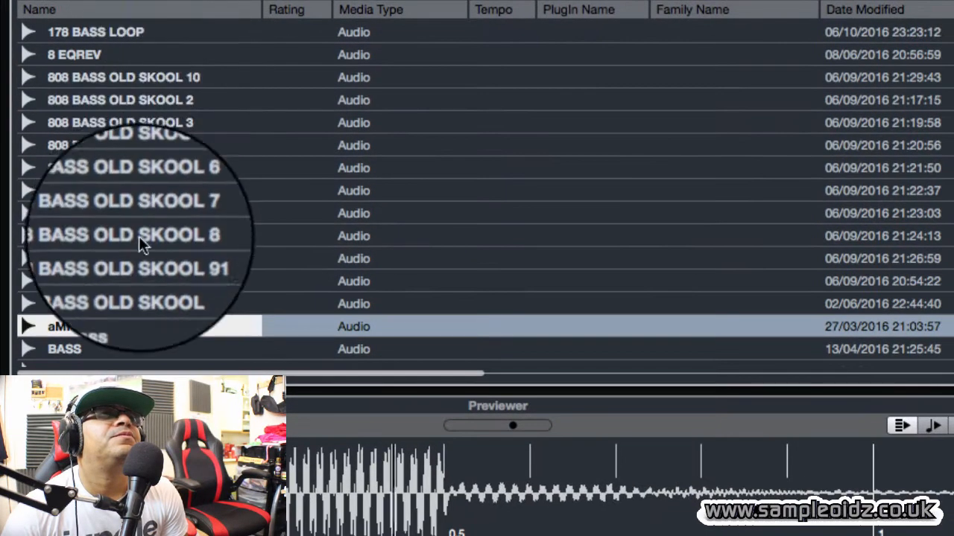
Preview samples in the BASS folder from 808 BASS OLD SKOOL down to Disto Reece.
left_click(116, 281)
left_click(115, 304)
left_click(110, 347)
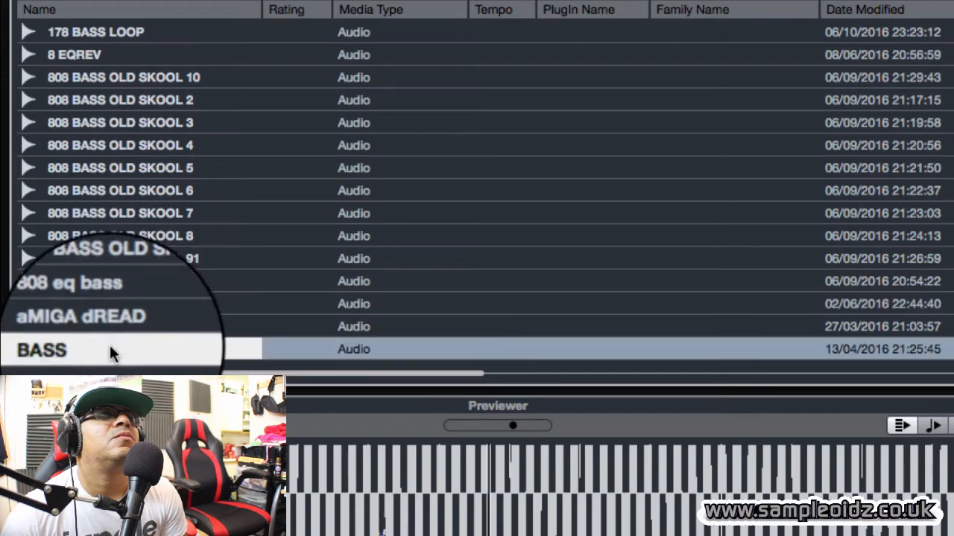
scroll(120, 298, "down", 2)
left_click(119, 236)
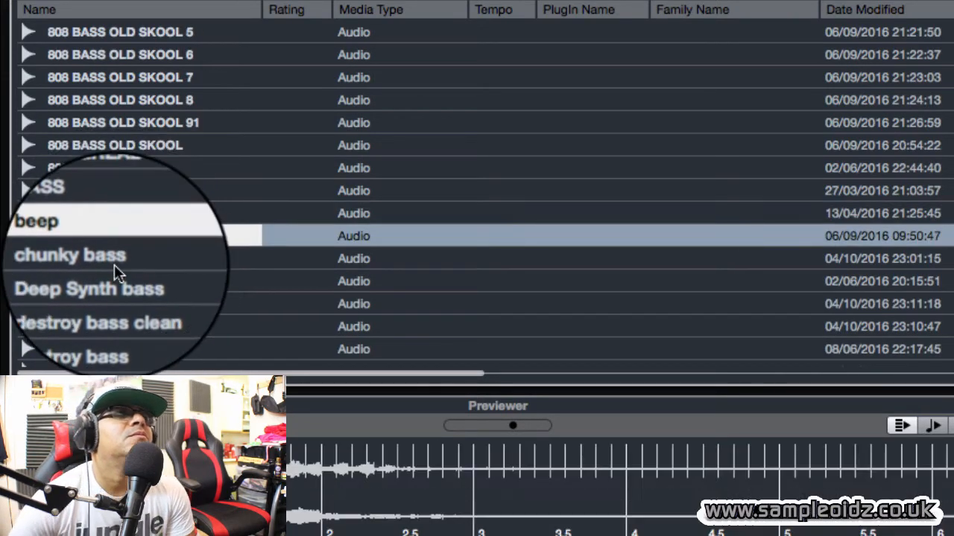
left_click(112, 258)
left_click(108, 282)
left_click(104, 305)
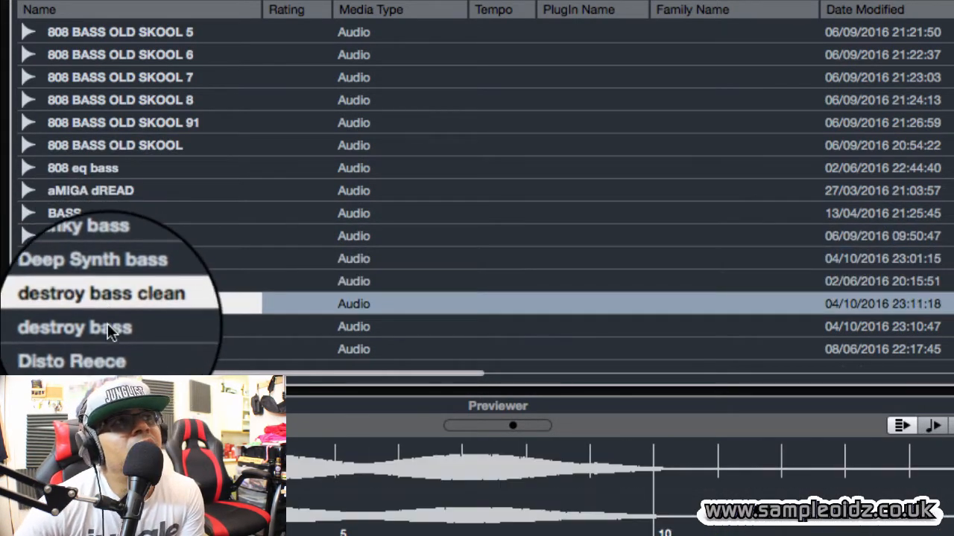
left_click(109, 325)
left_click(128, 349)
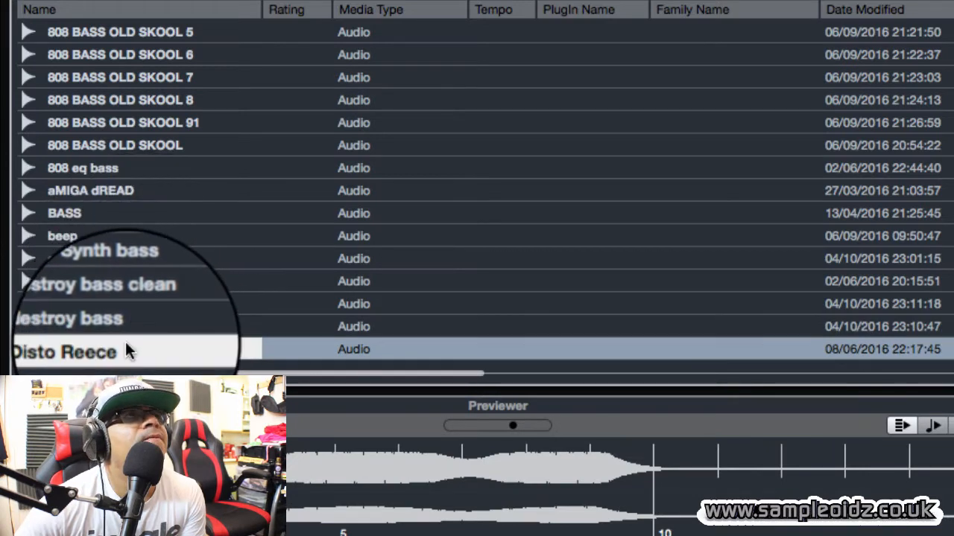
Preview more bass samples from Drone Bass to wOW bASS, plus 808 BASS OLD SKOOL 6 and 3.
scroll(149, 172, "down", 4)
left_click(142, 155)
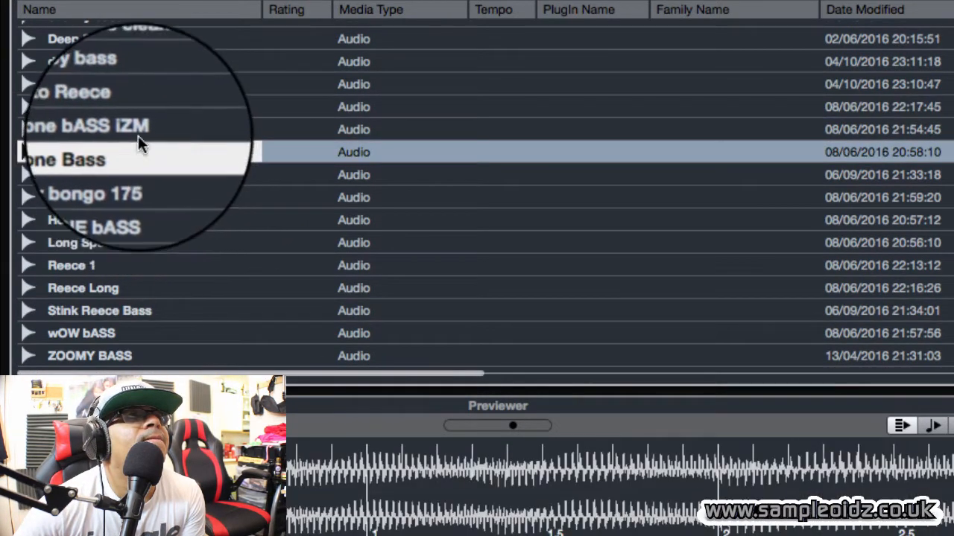
left_click(127, 177)
left_click(125, 223)
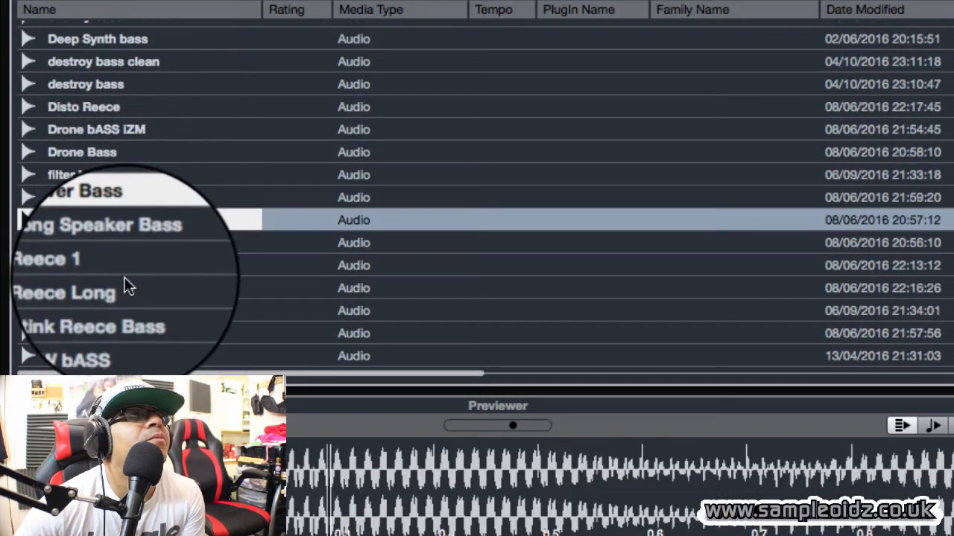
left_click(117, 269)
left_click(111, 300)
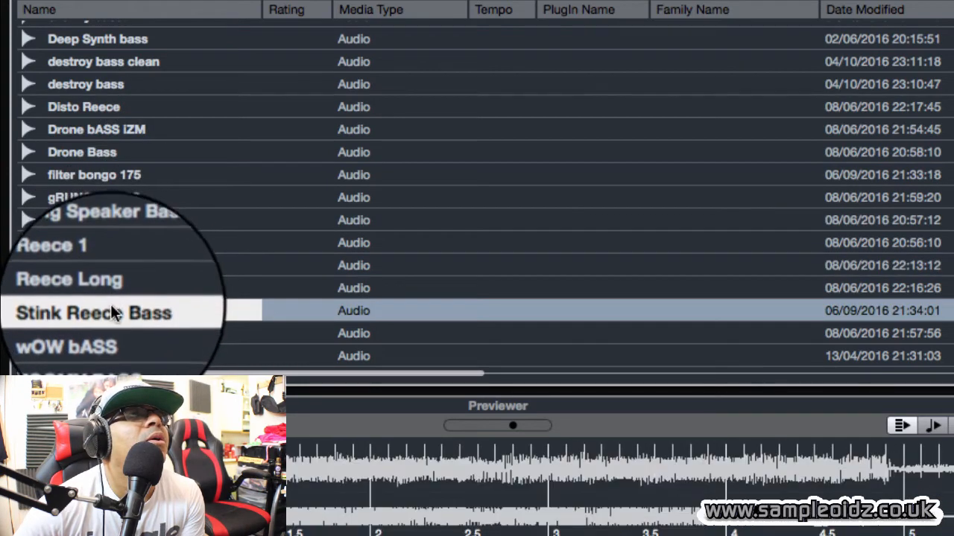
left_click(115, 332)
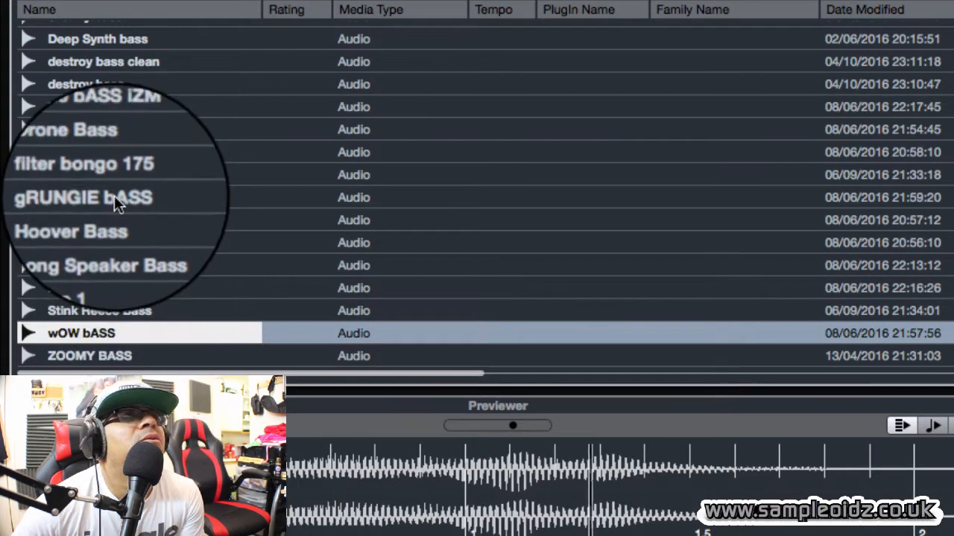
scroll(117, 197, "up", 10)
left_click(115, 191)
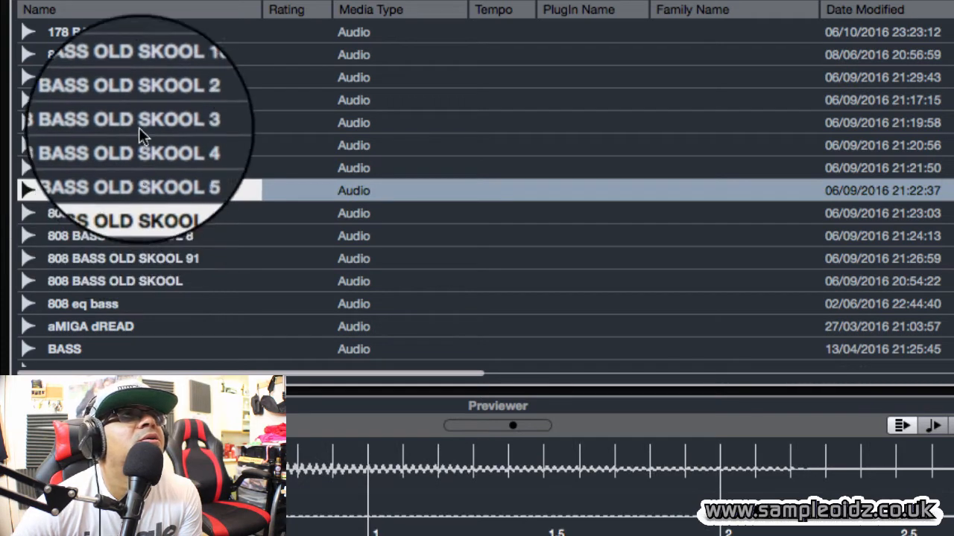
left_click(120, 122)
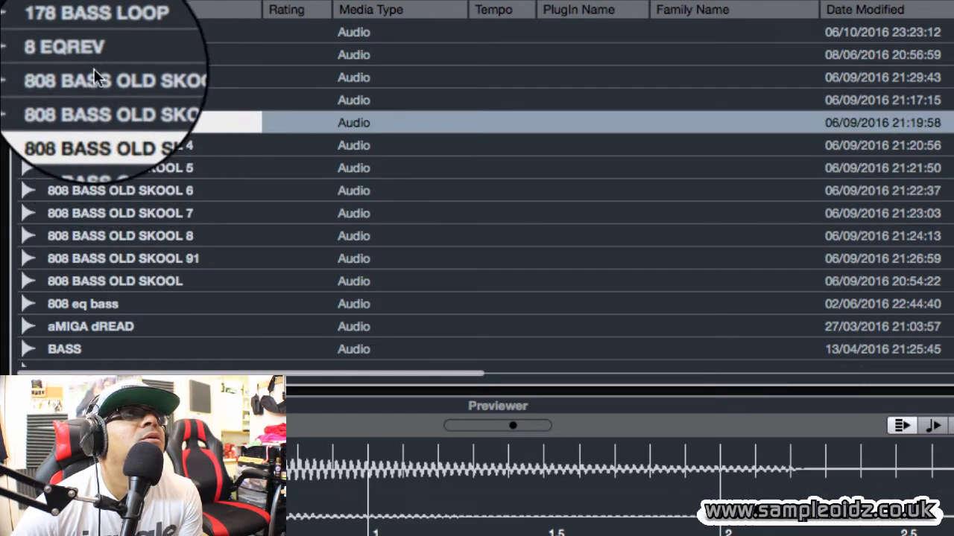
Load the 8 EQREV sample onto pad C1 and enable its pitch key range with Low Key C-2.
left_click(84, 55)
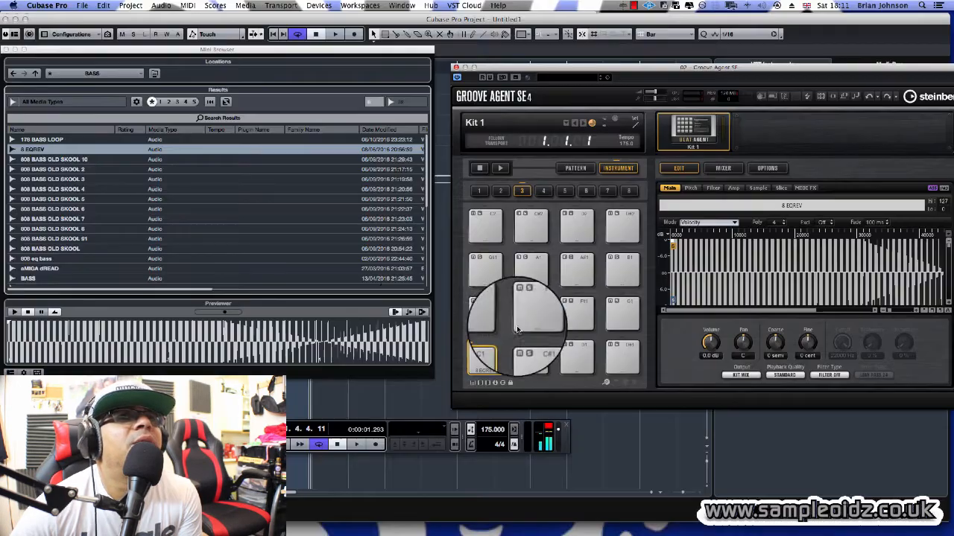
left_click(473, 362)
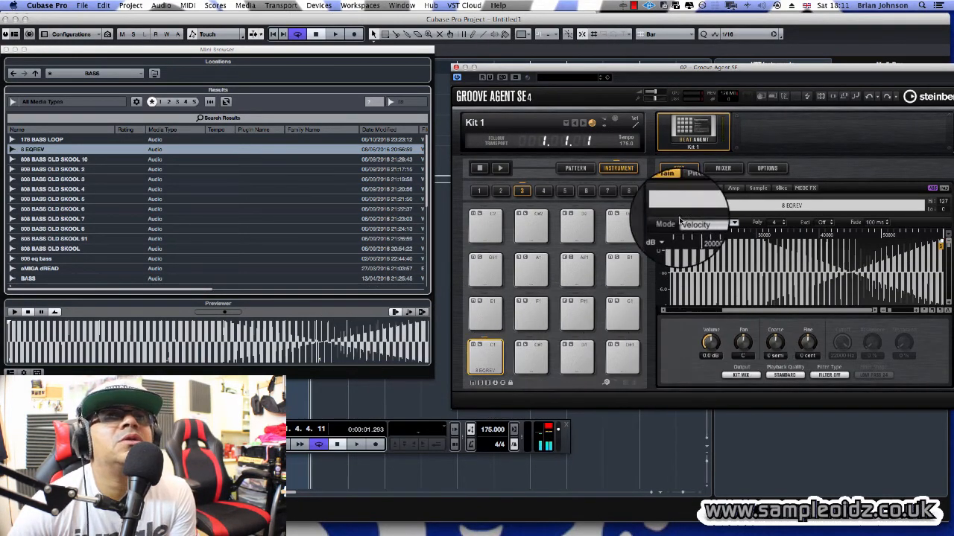
left_click(691, 188)
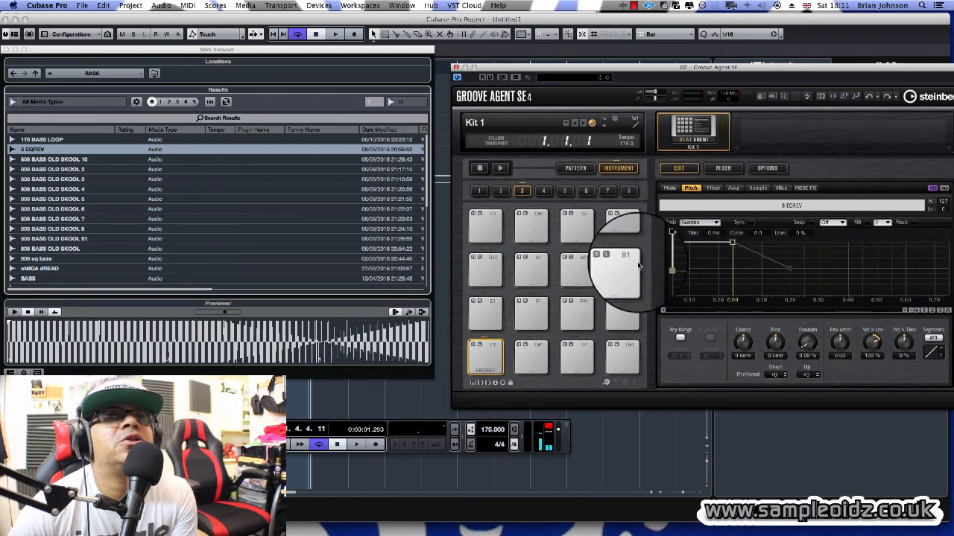
left_click(679, 338)
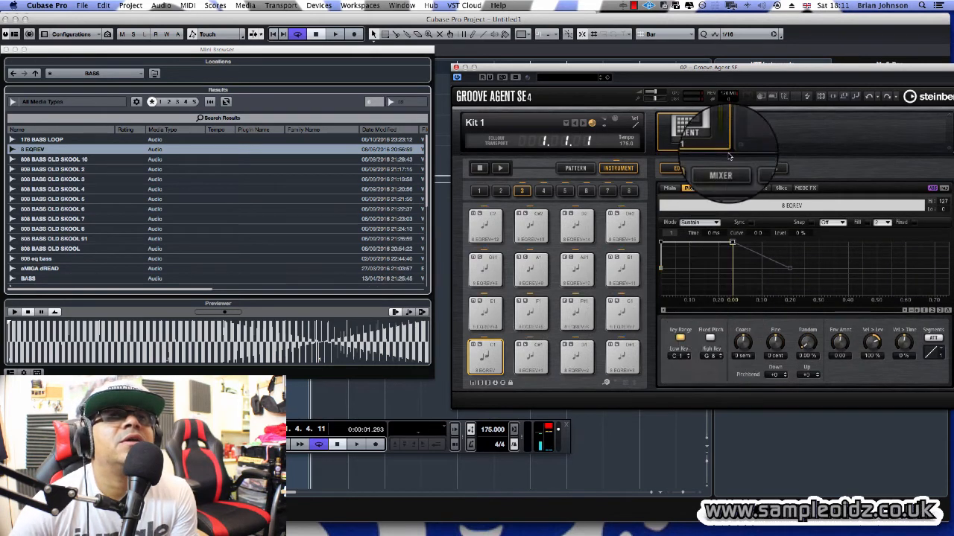
left_click_drag(676, 356, 684, 496)
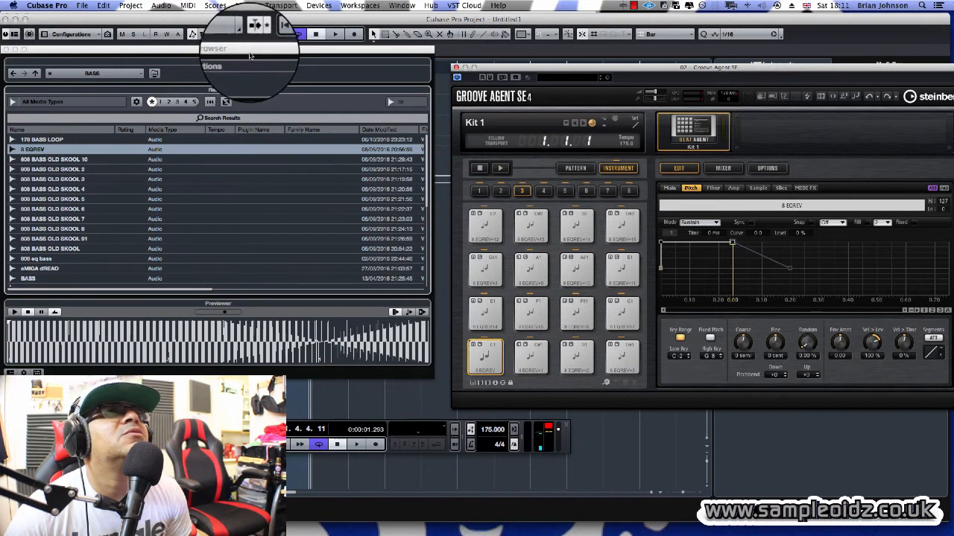
Close the Mini Browser and move the Groove Agent SE window over the project's track area.
left_click_drag(250, 56, 0, 38)
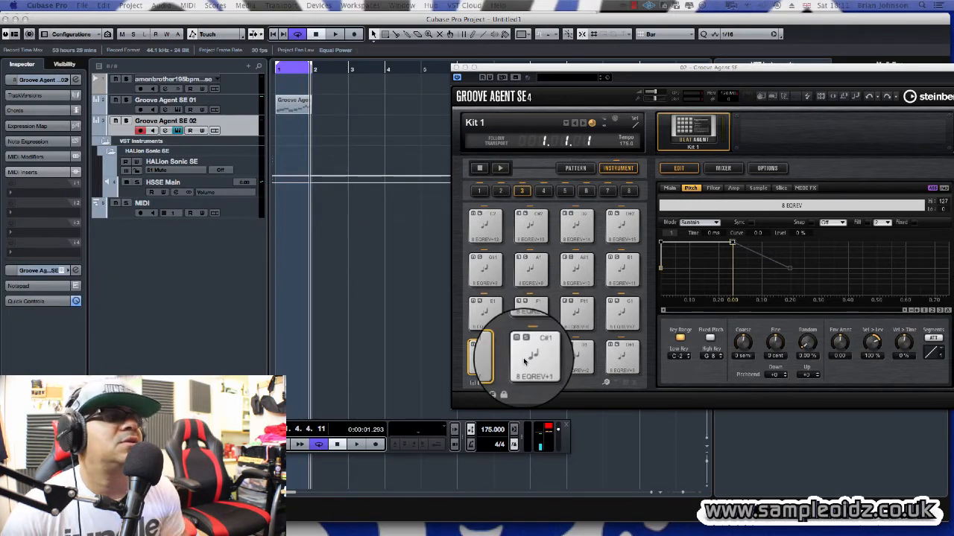
left_click_drag(524, 358, 456, 313)
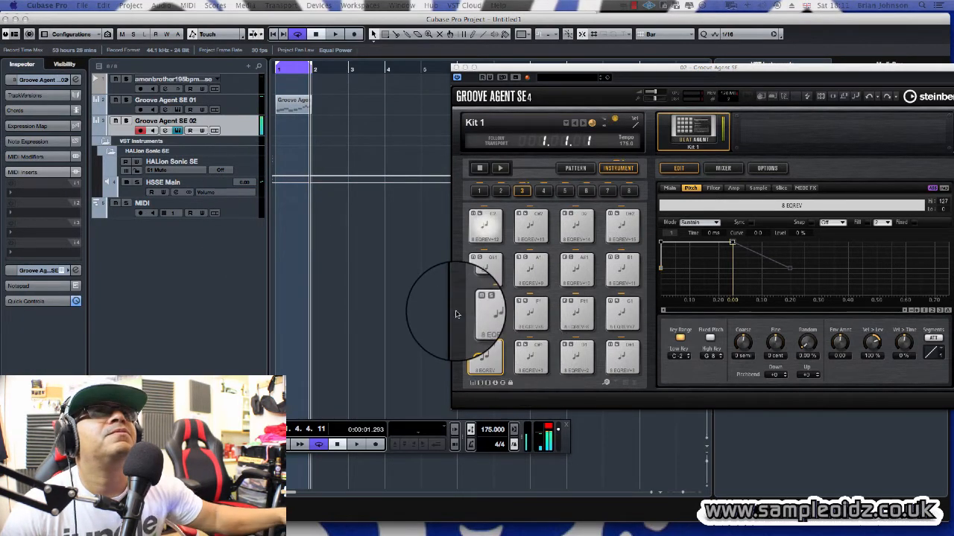
left_click_drag(513, 70, 173, 63)
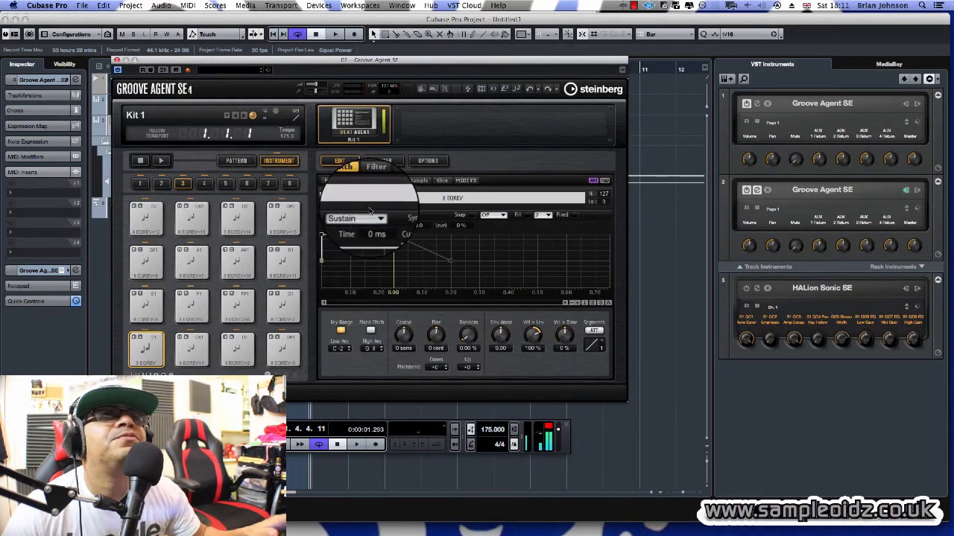
Set the loop mode of the 8 EQREV sample on pad C1 to No Loop.
left_click(373, 181)
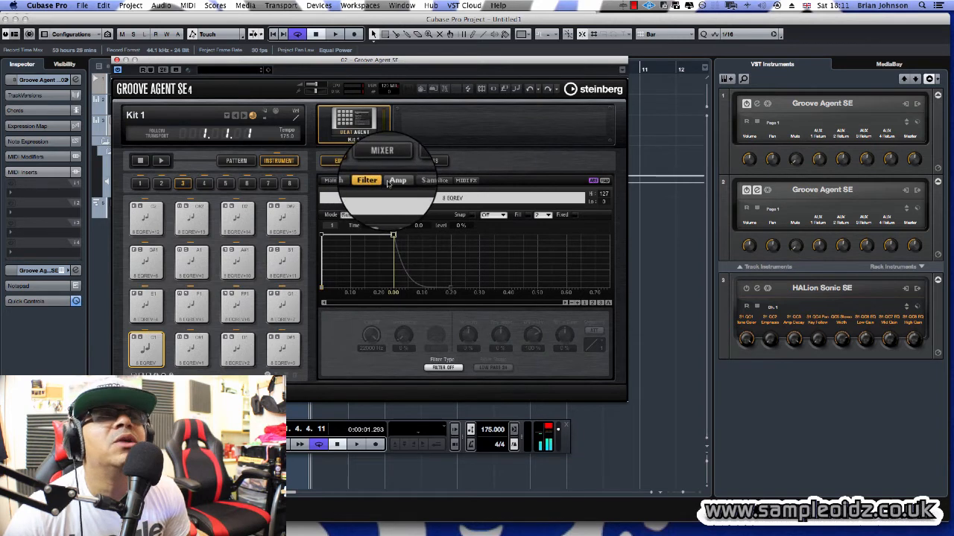
left_click(394, 181)
left_click(428, 179)
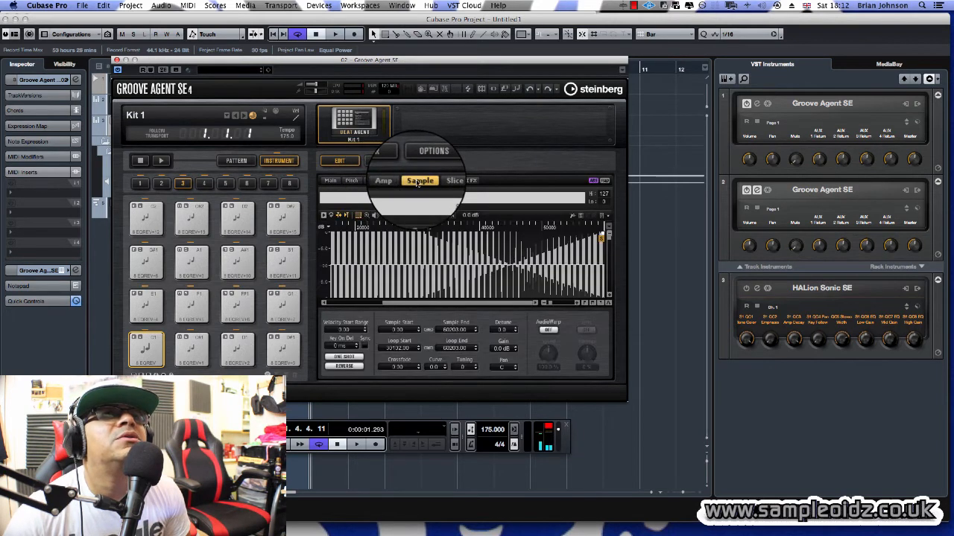
left_click(394, 182)
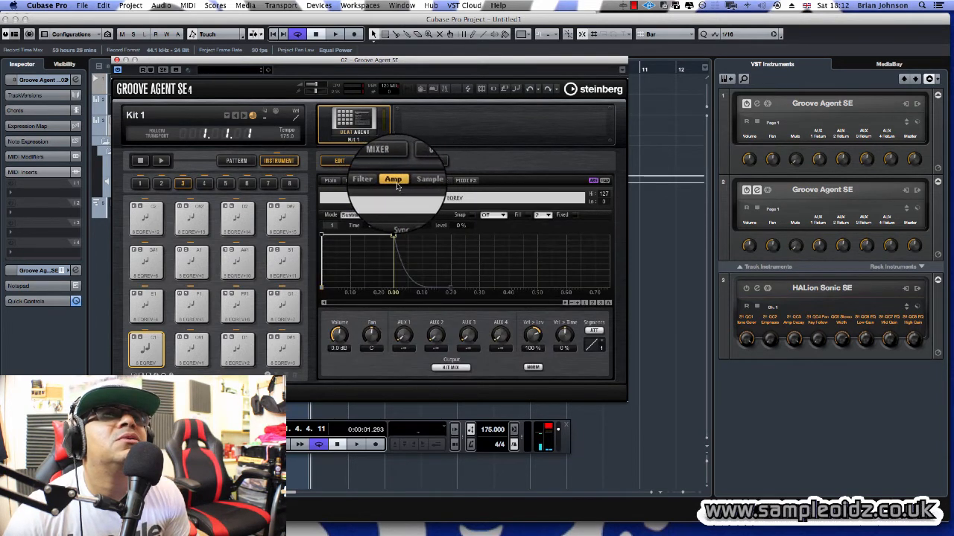
left_click(417, 181)
left_click(354, 357)
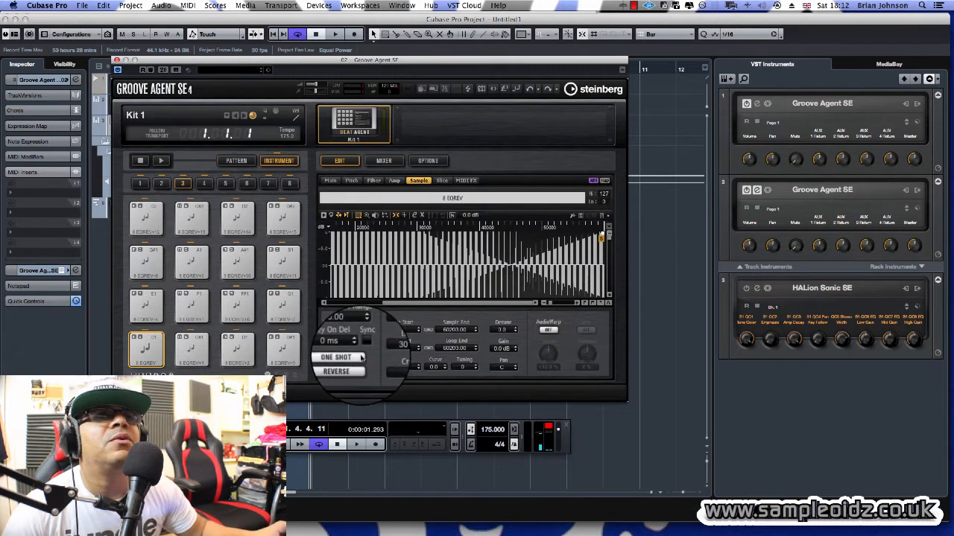
left_click(360, 367)
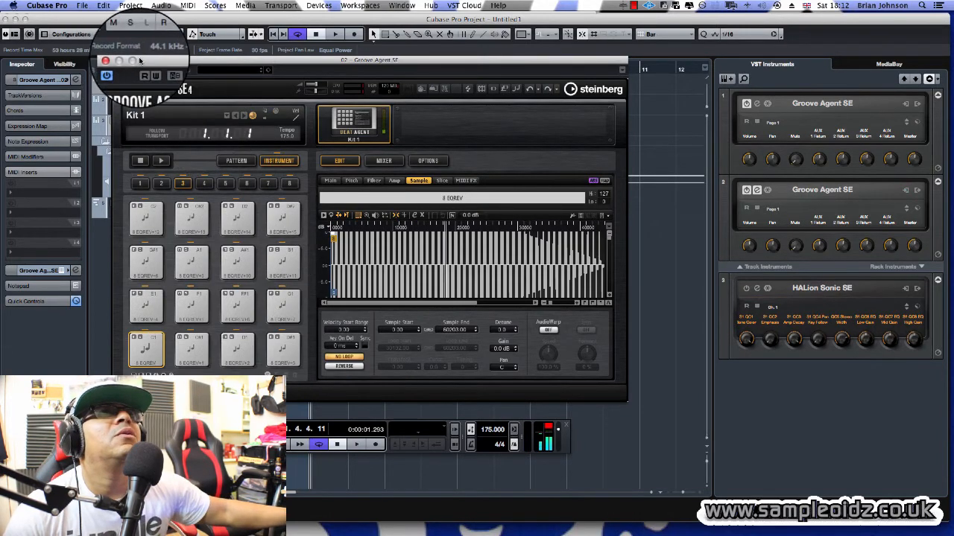
Copy the Groove Agent SE 01 beat part to the following bar and extend the loop range to bar 3.
left_click_drag(181, 60, 449, 52)
left_click(335, 35)
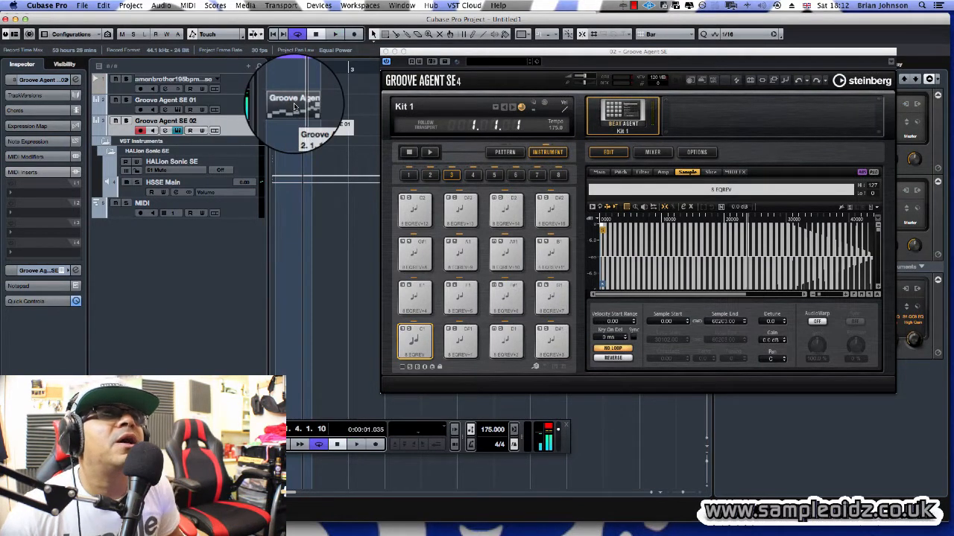
left_click_drag(294, 106, 332, 104)
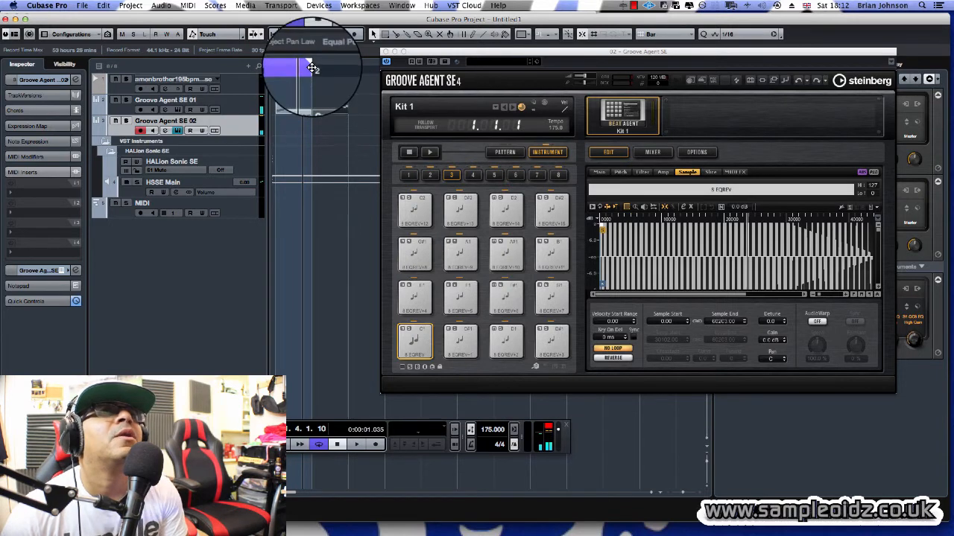
left_click_drag(310, 66, 348, 67)
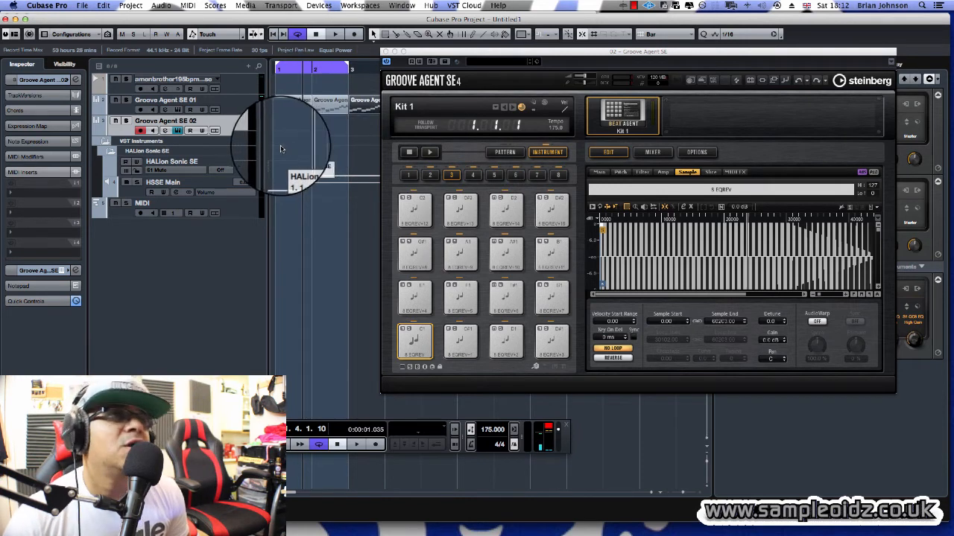
Fill four bars with copies of the beat part and extend the loop range to bar 5.
key("g")
key("g")
key("g")
key("g")
key("g")
left_click_drag(306, 67, 341, 68)
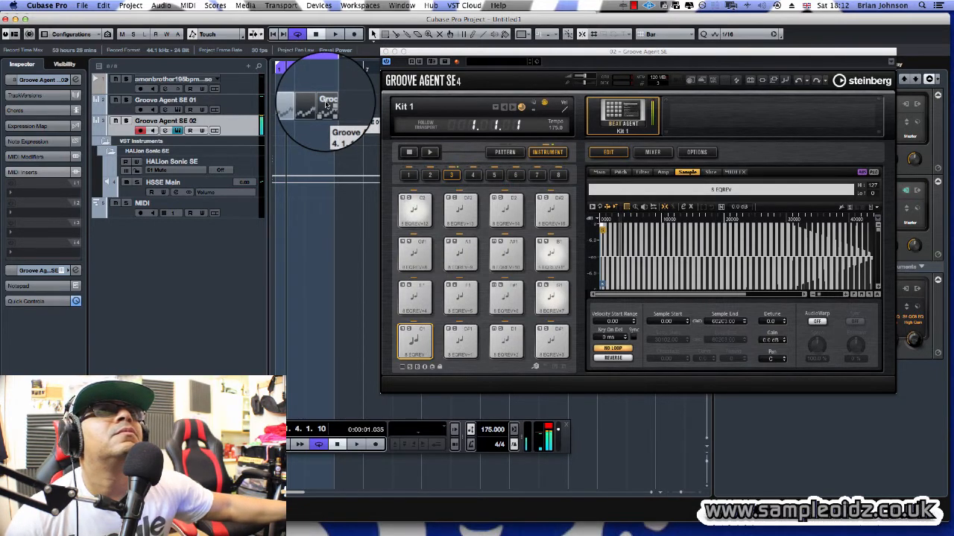
Record a bass line with the 8 EQREV sample over the four-bar loop on the Groove Agent SE 02 track.
left_click_drag(325, 104, 341, 134)
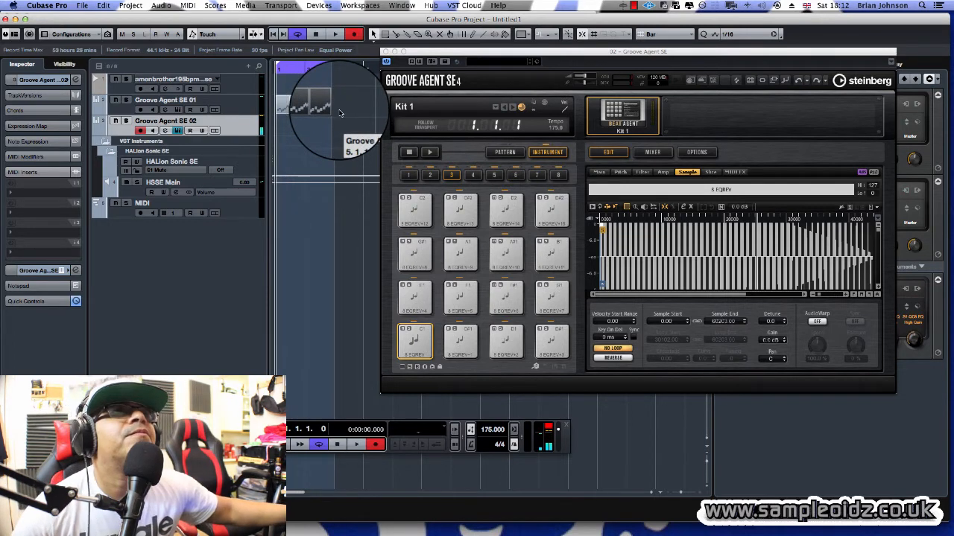
left_click_drag(339, 113, 352, 125)
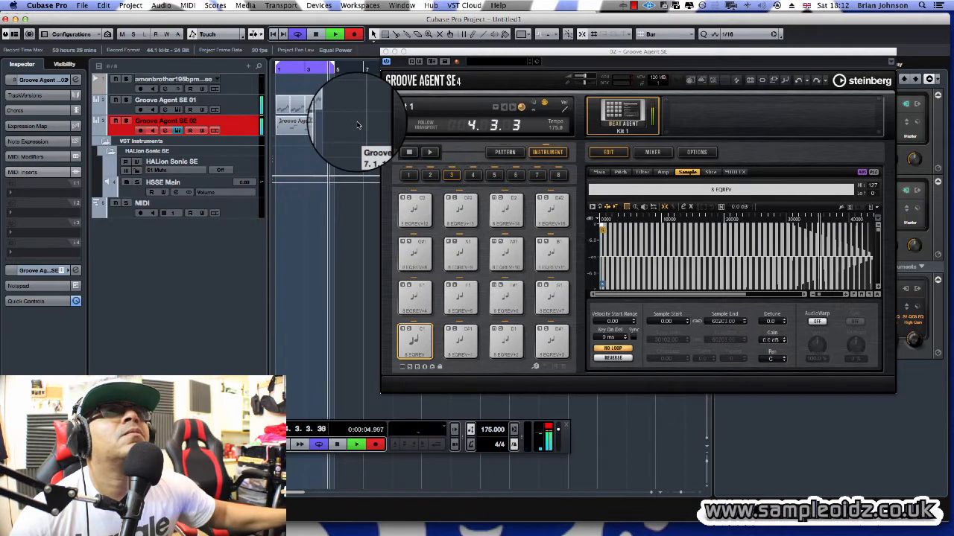
key("space")
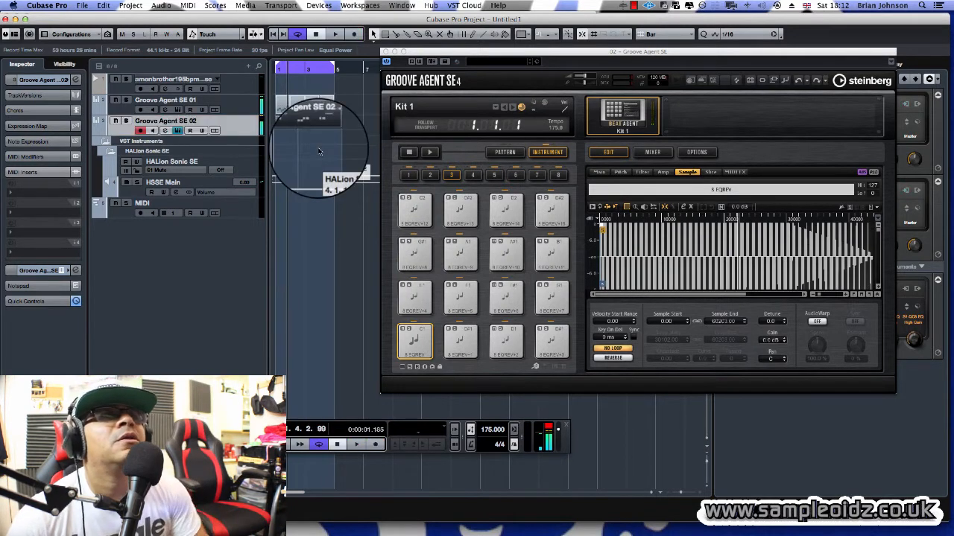
Erase the stray note below the high pair in bar 2 of the recorded bass part and play back the loop.
double_click(319, 151)
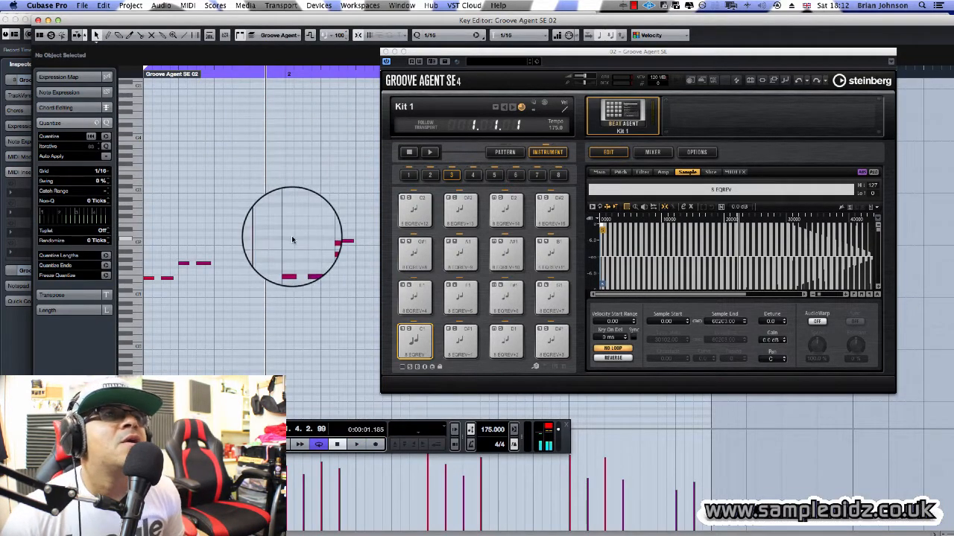
key("g")
key("g")
key("g")
key("g")
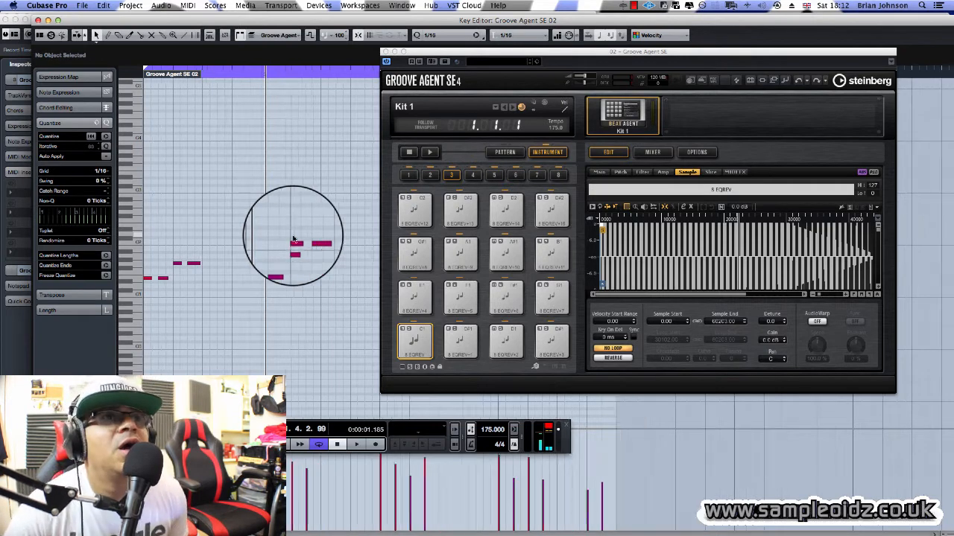
right_click(287, 269)
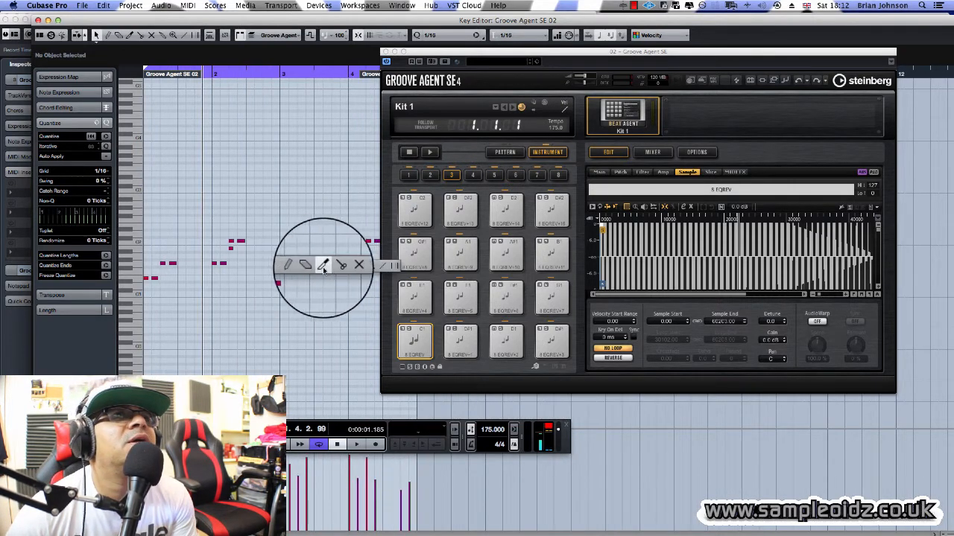
left_click(323, 267)
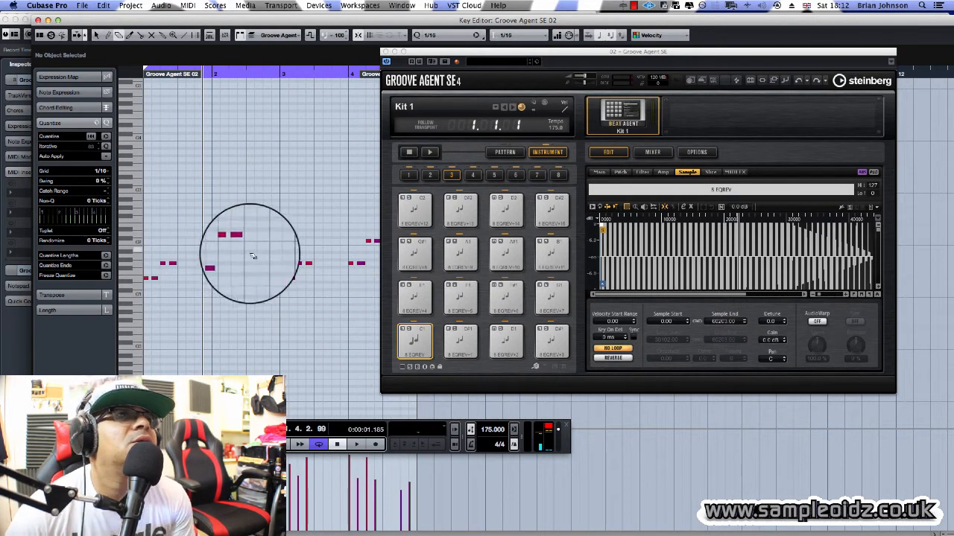
key("g")
key("g")
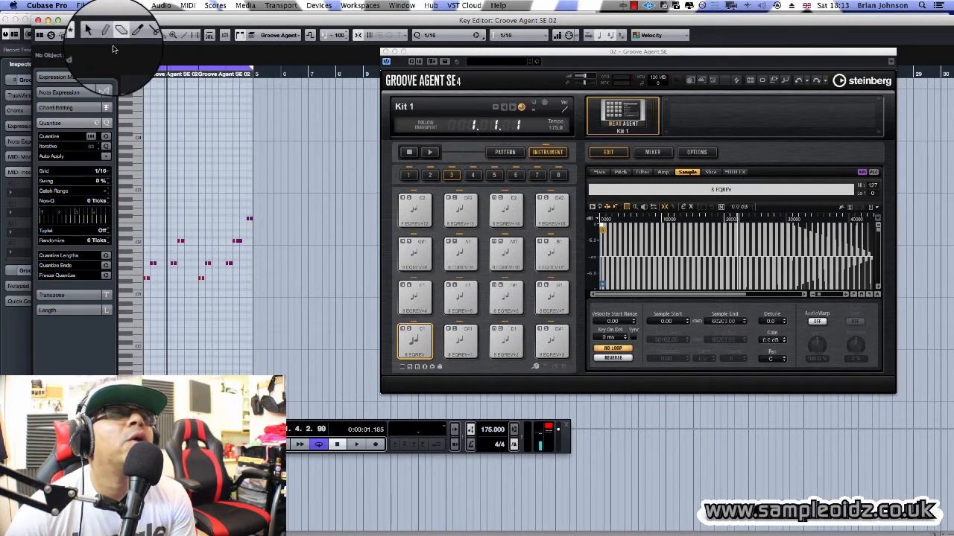
left_click(48, 21)
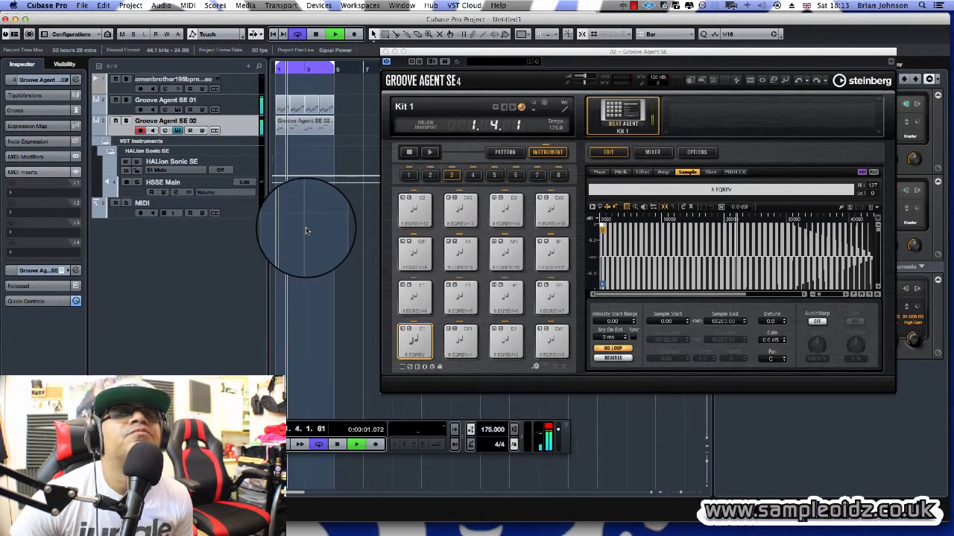
key("space")
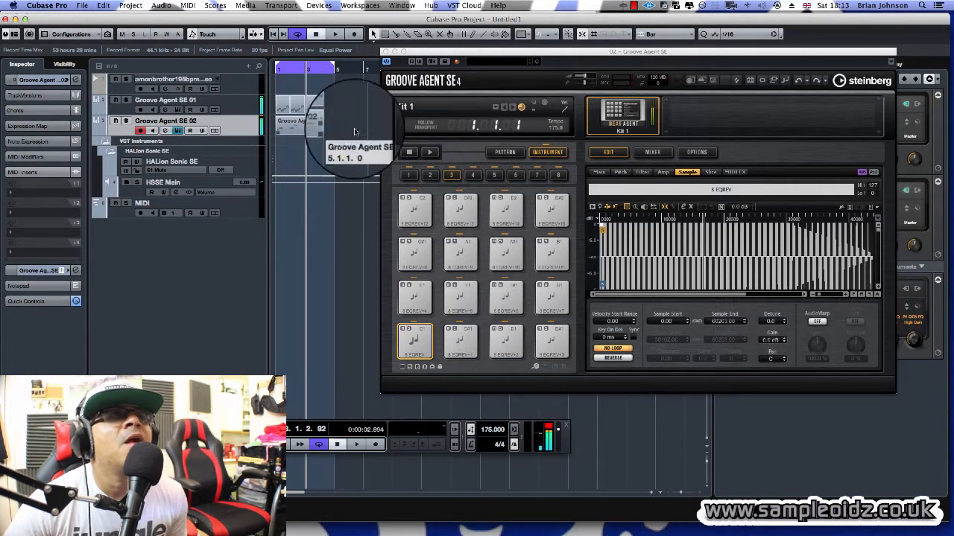
right_click(236, 134)
key("Escape")
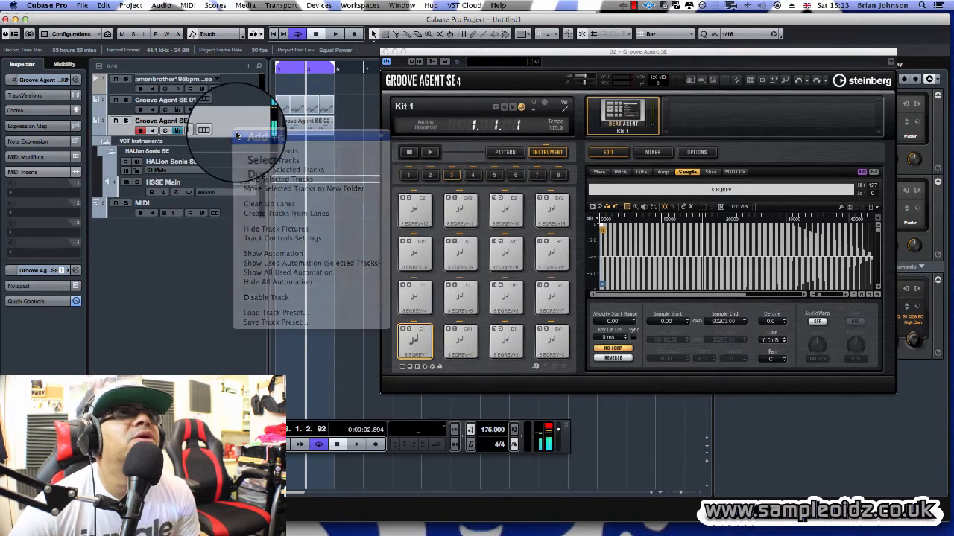
right_click(236, 133)
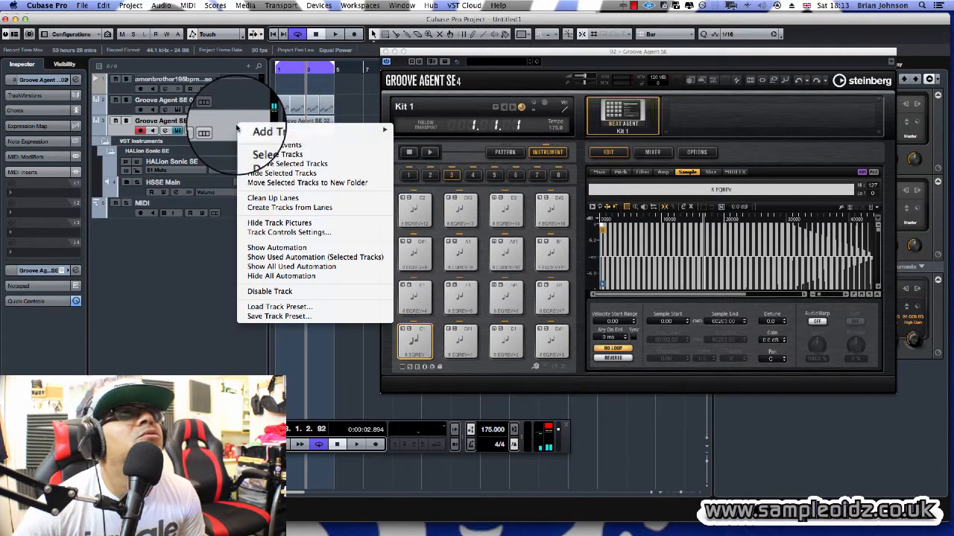
left_click(339, 339)
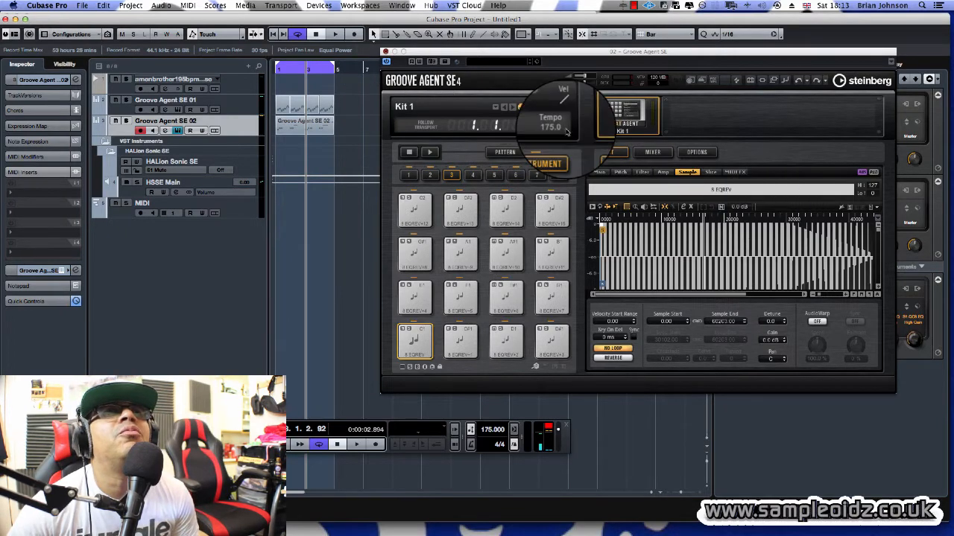
Close the bass sampler window and add a third instrument track using Groove Agent SE with Stereo Out routing.
left_click(385, 52)
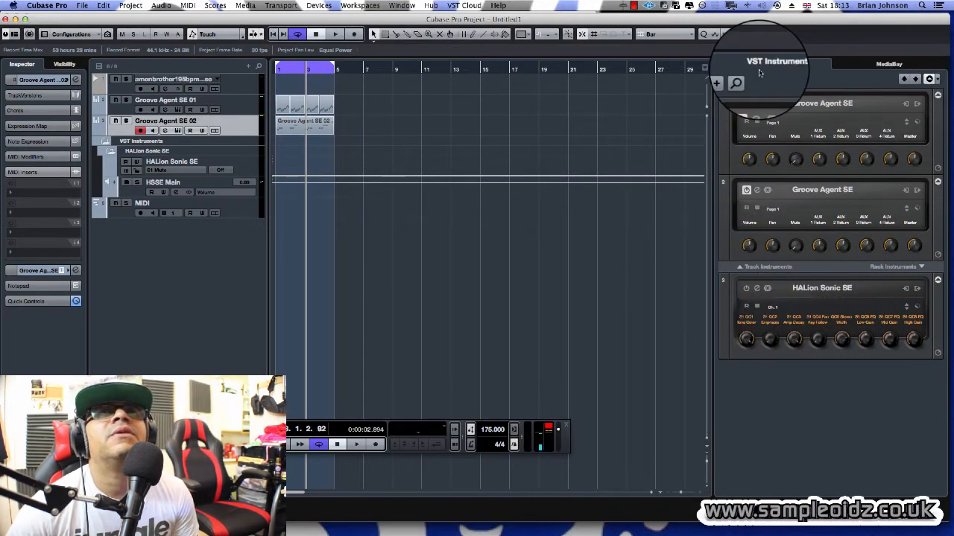
left_click(727, 79)
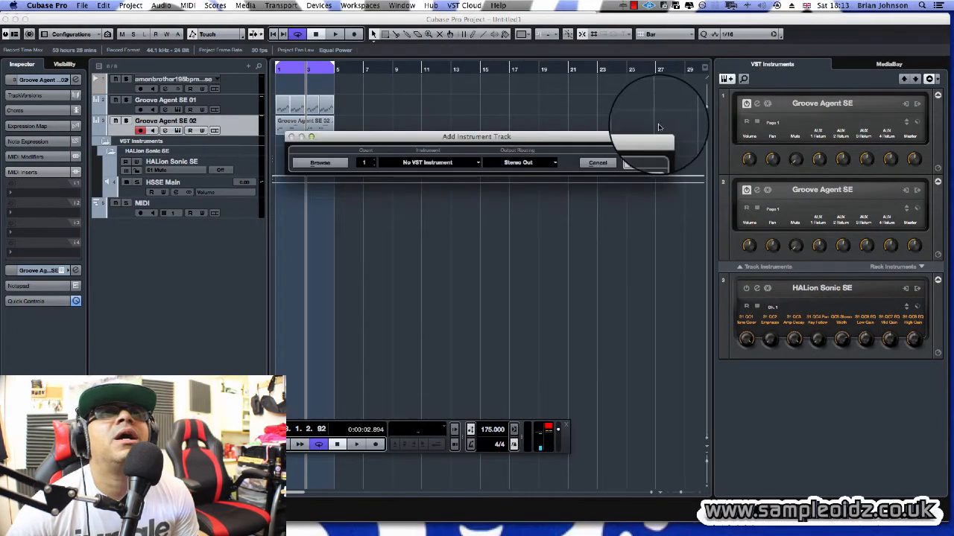
left_click(414, 162)
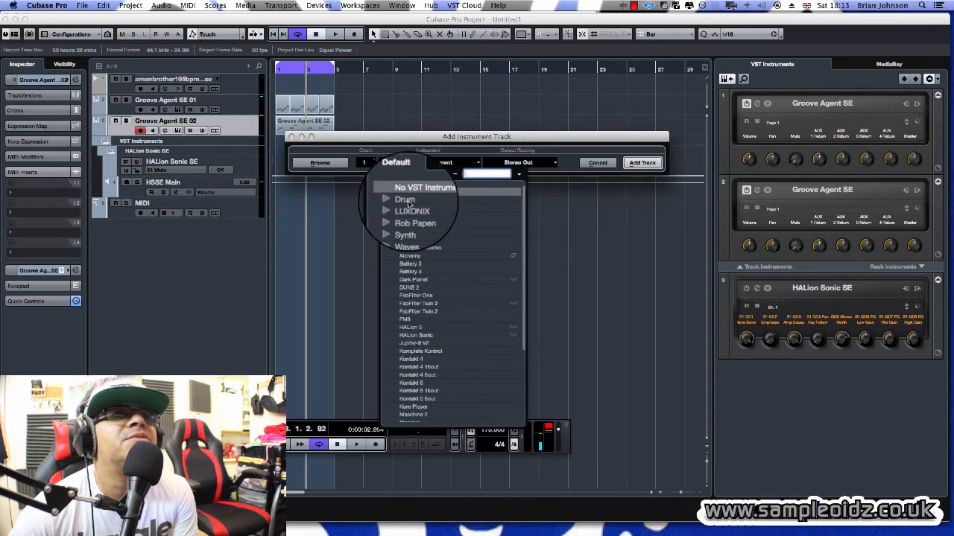
mouse_move(406, 200)
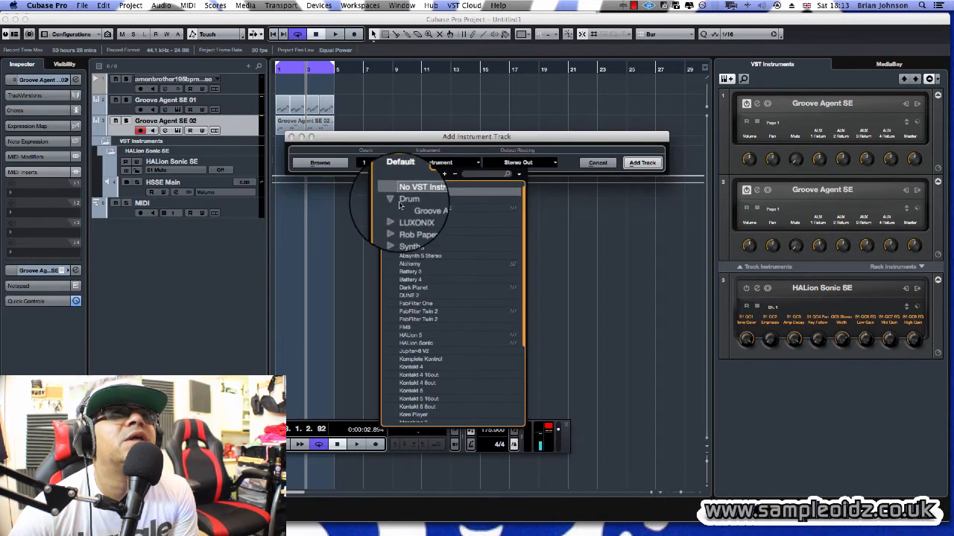
left_click(432, 208)
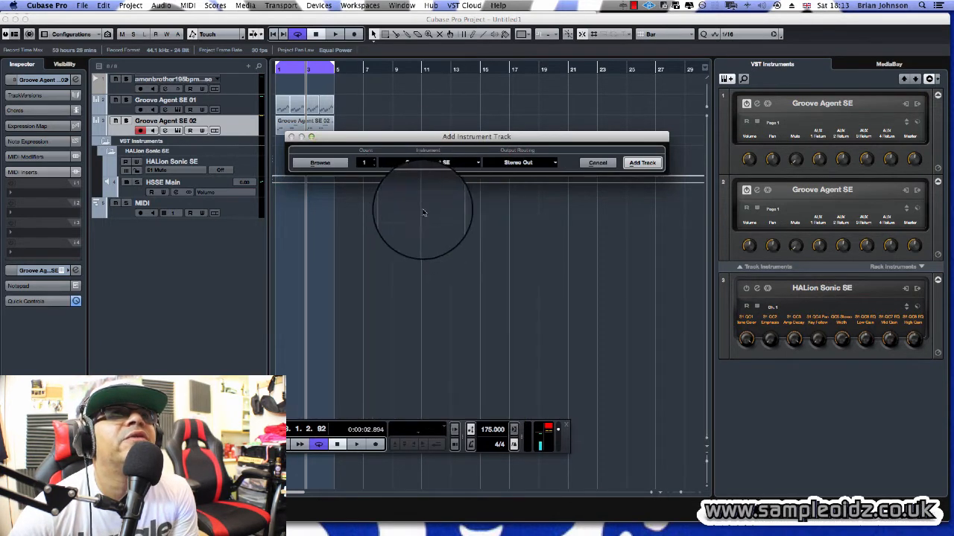
left_click(641, 162)
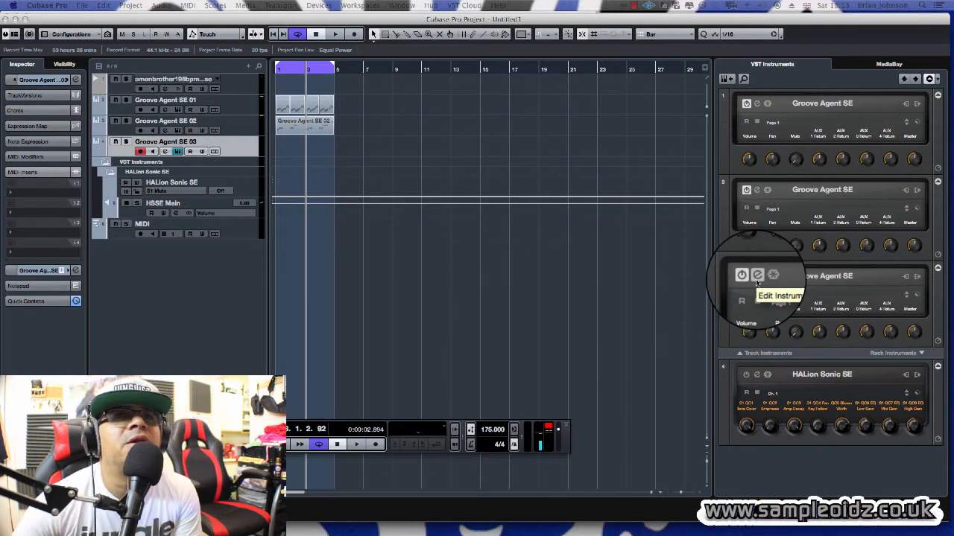
Open the Mini Browser and the instrument editor for the Groove Agent SE 03 track.
left_click(757, 282)
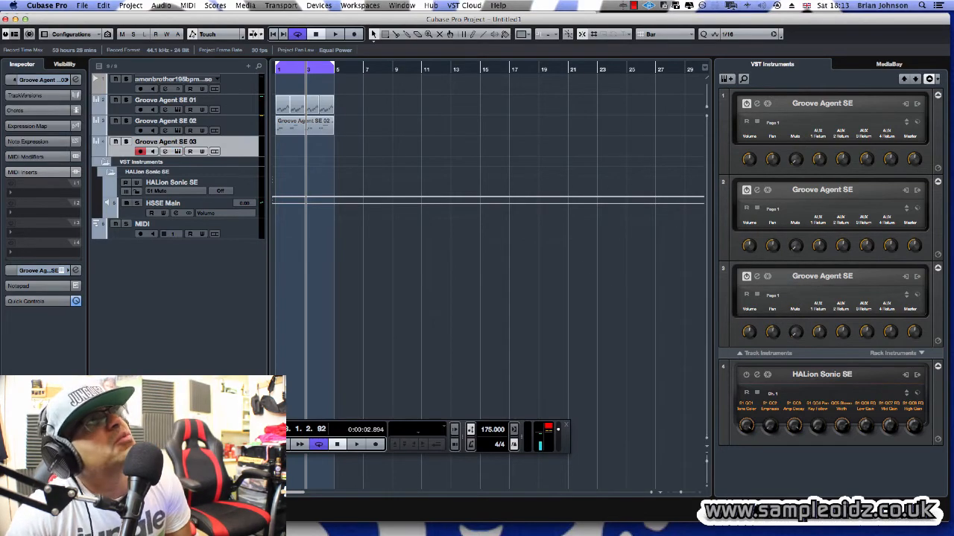
left_click_drag(0, 105, 91, 139)
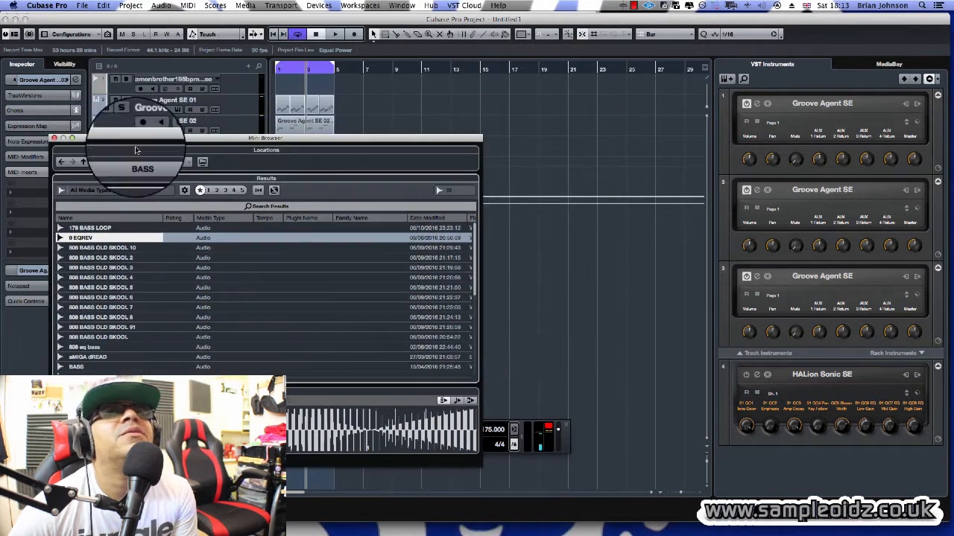
left_click(757, 278)
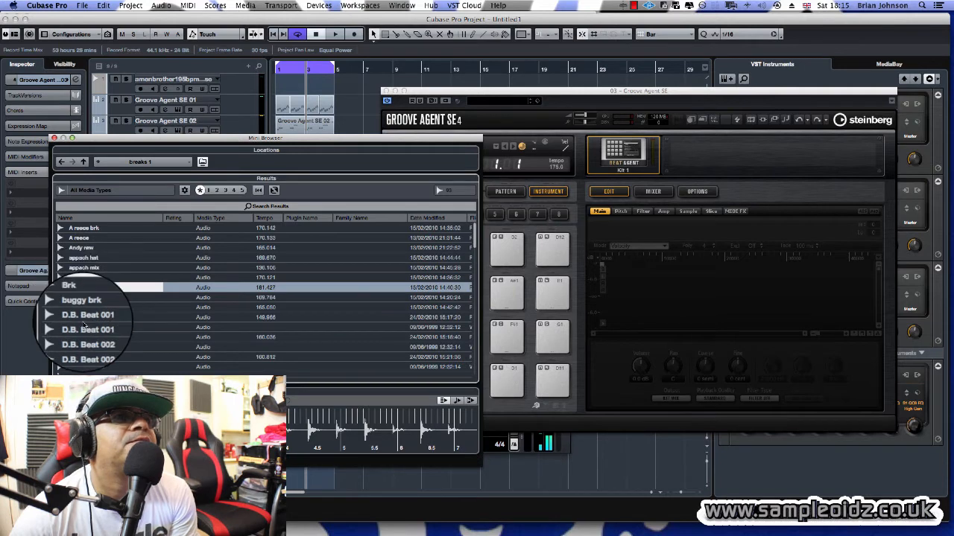
Preview D.B. Beat 001 without a listed tempo from the breaks 1 folder and load it onto pad C1 of Groove Agent SE 03.
left_click(83, 327)
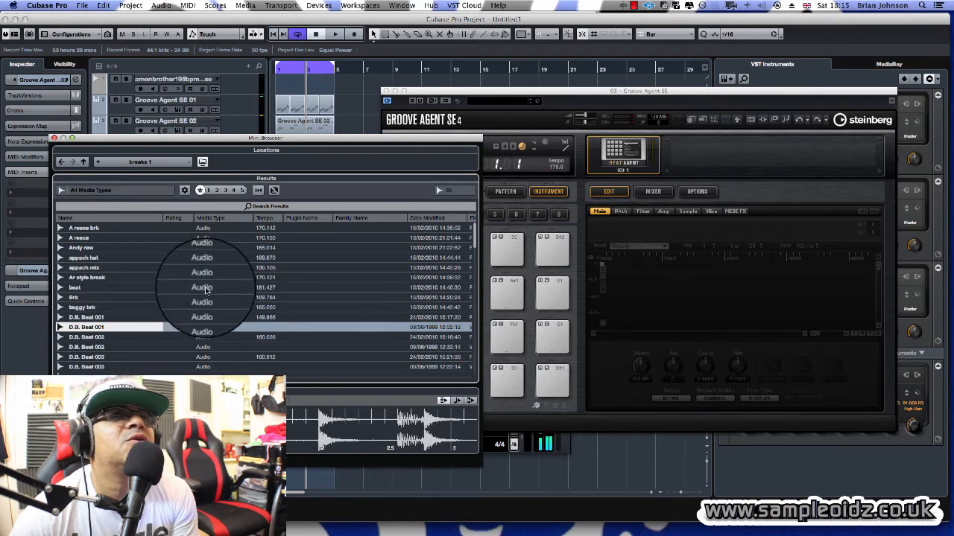
left_click_drag(486, 91, 671, 52)
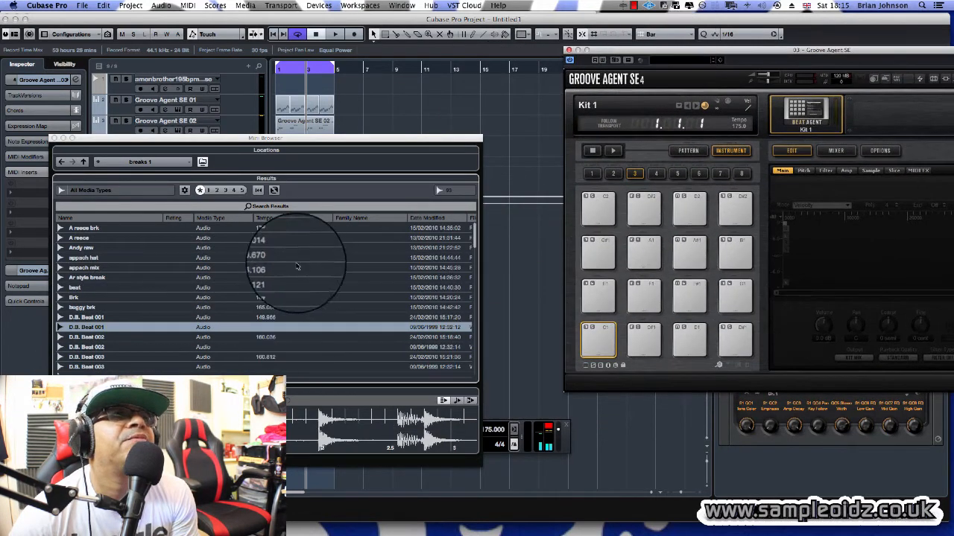
left_click_drag(85, 328, 605, 344)
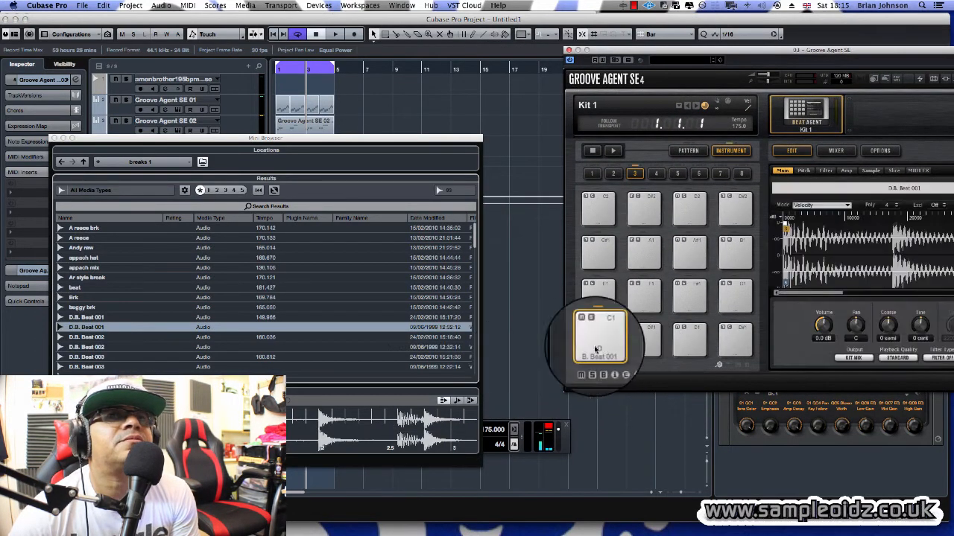
left_click_drag(679, 50, 410, 29)
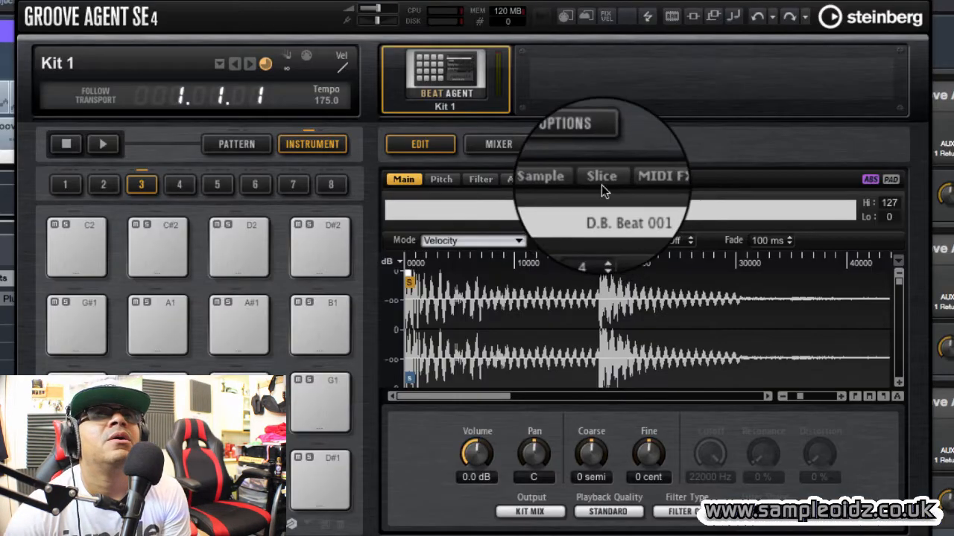
Slice D.B. Beat 001 across the pads in transient mode with a 13.5 % threshold and audition it.
left_click(630, 153)
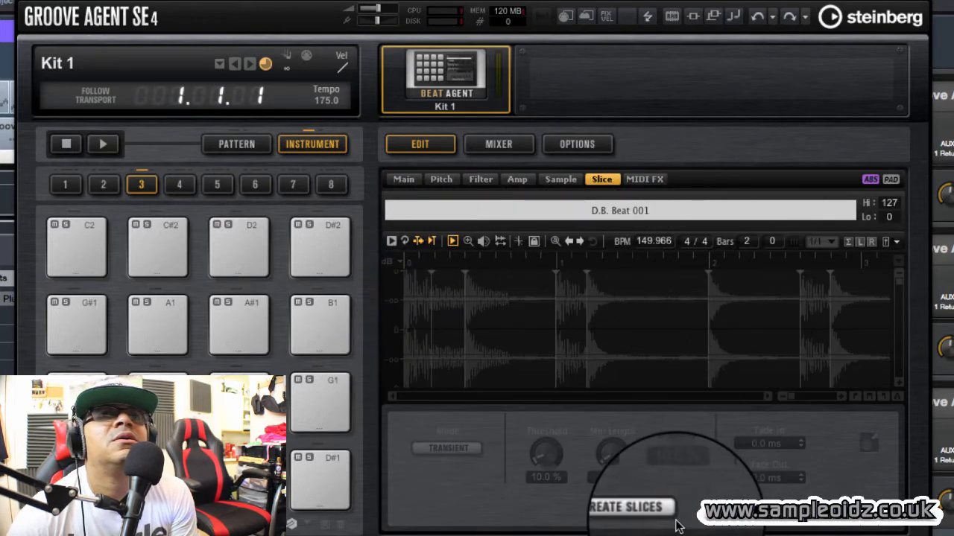
left_click(646, 513)
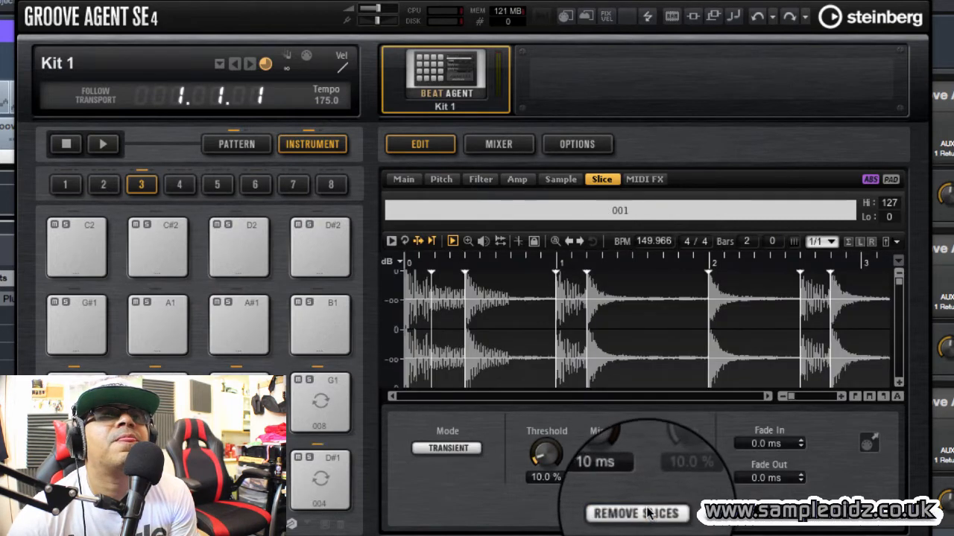
mouse_move(545, 455)
left_mouse_down()
mouse_move(544, 416)
mouse_move(564, 363)
mouse_move(533, 445)
left_mouse_up()
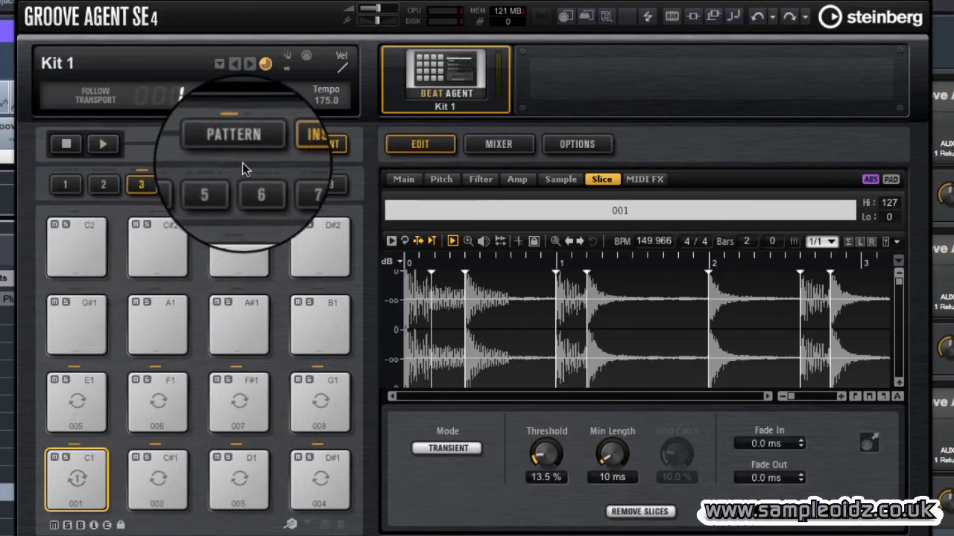
left_click(93, 145)
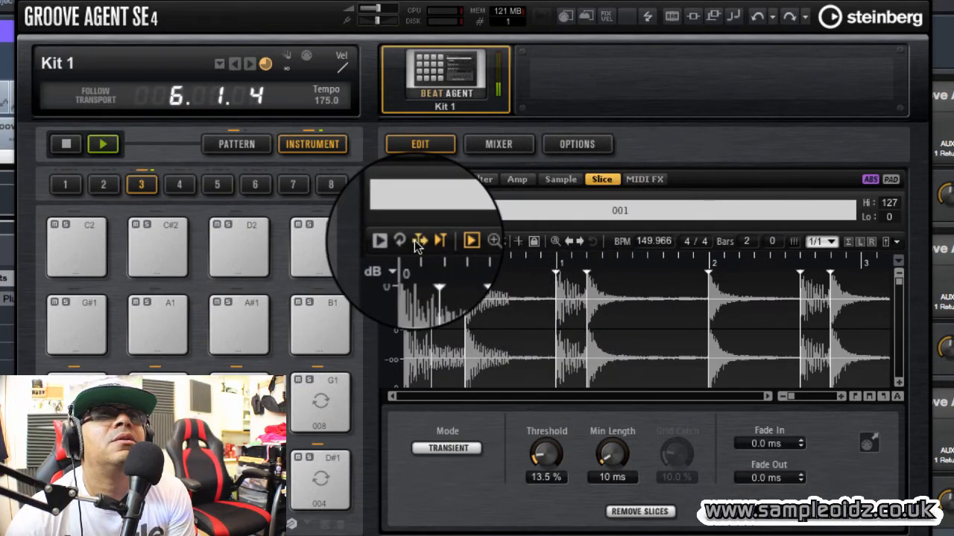
left_click(65, 144)
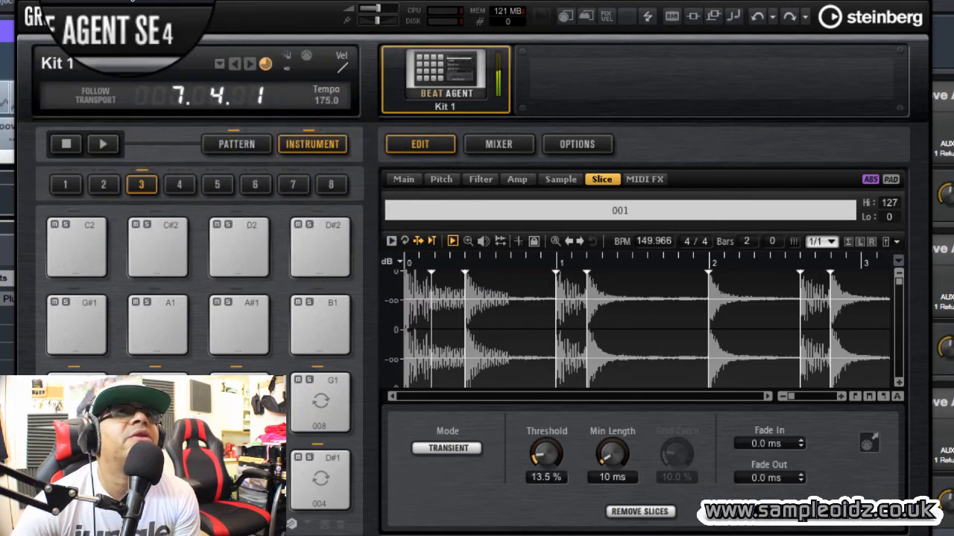
Show the pattern pads of Groove Agent SE 03 and close the Mini Browser to reveal the arrangement.
left_click(238, 144)
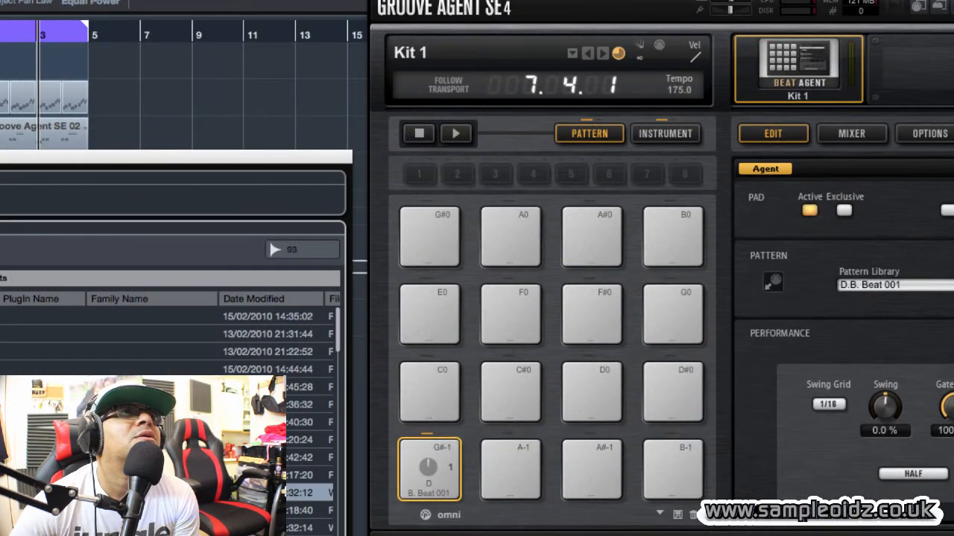
key("F5")
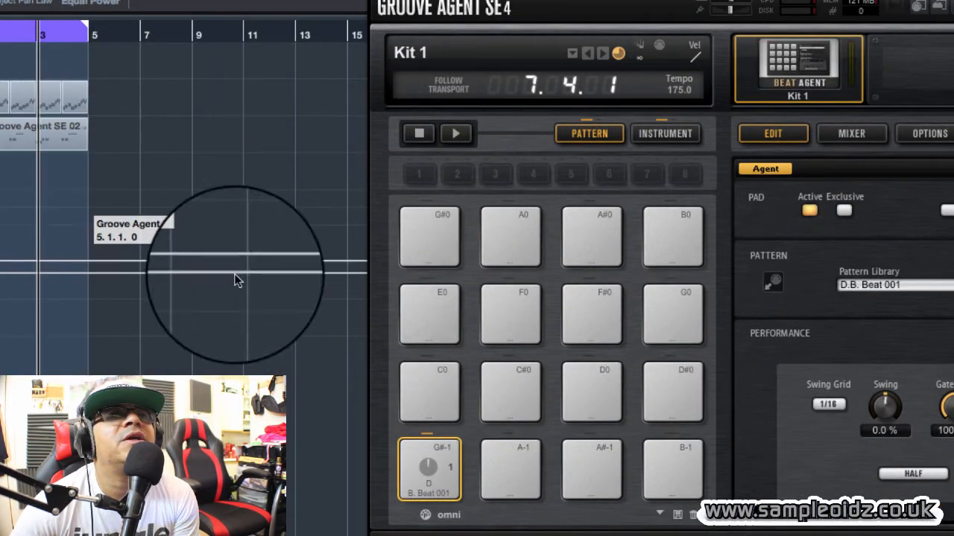
Reposition the Groove Agent SE 03 window and extend the project's cycle range to bar 9.
left_click_drag(805, 8, 499, 7)
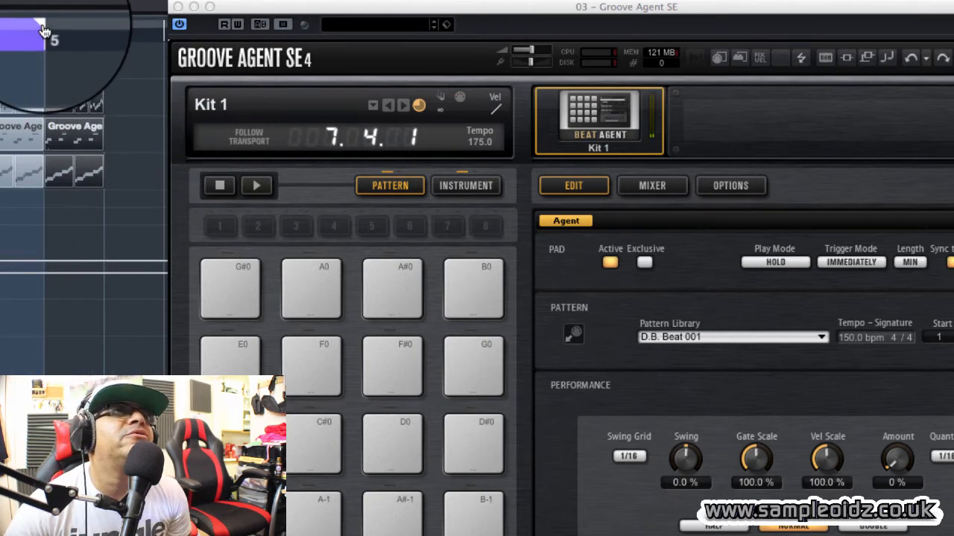
mouse_move(45, 30)
left_mouse_down()
mouse_move(113, 27)
mouse_move(108, 49)
left_mouse_up()
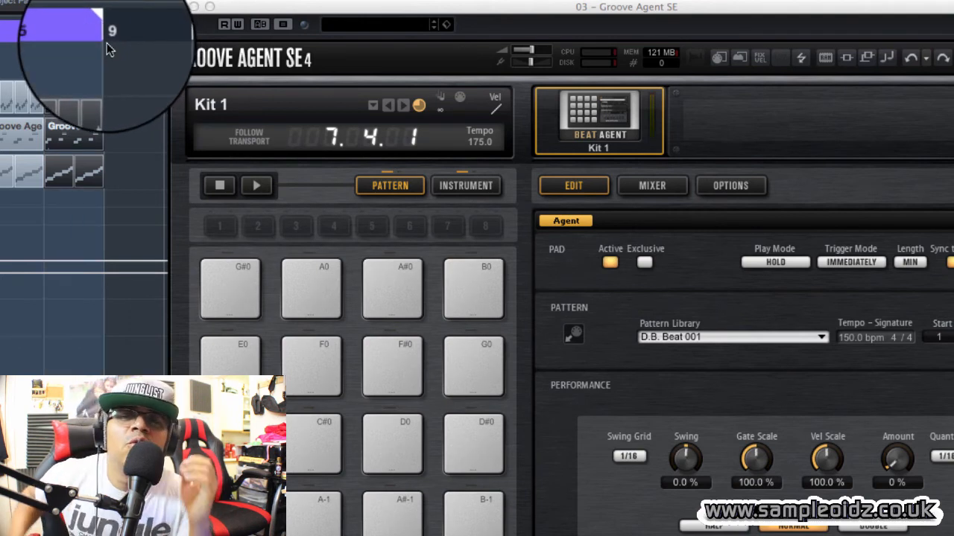